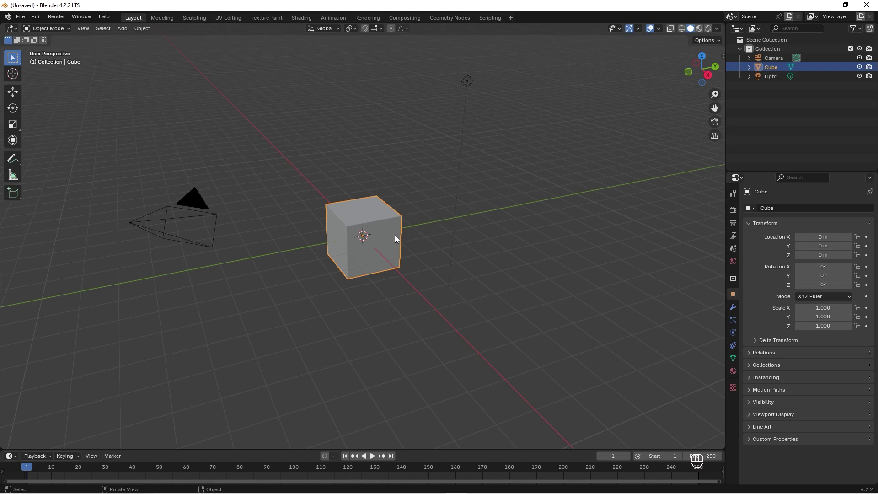
- Delete the default cube and add a mesh circle at the origin
key("Delete")
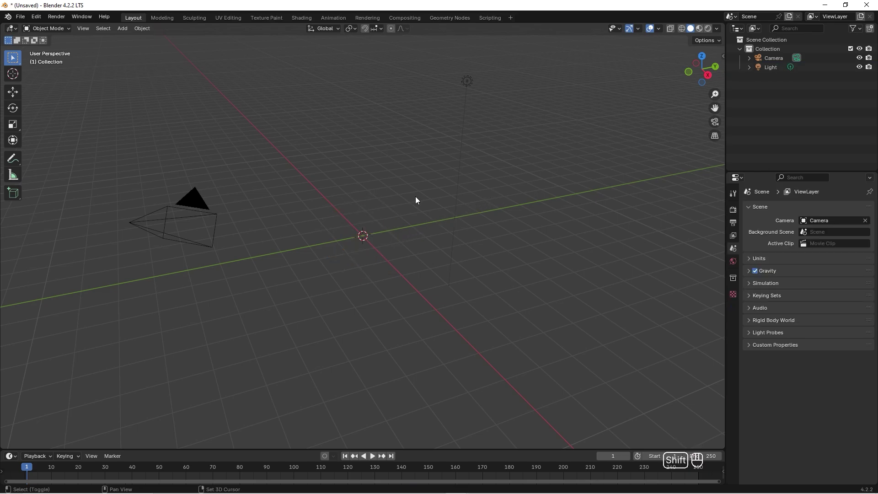
key("shift+a")
mouse_move(405, 208)
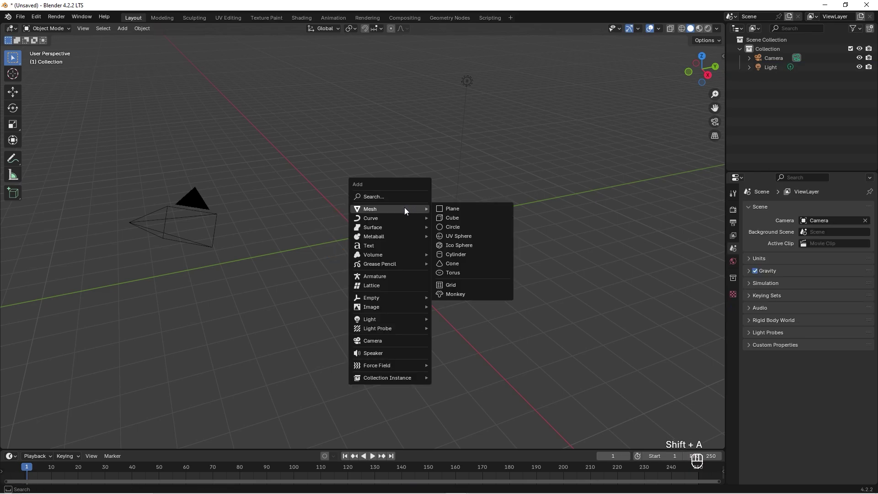
left_click(458, 227)
scroll(385, 227, "up", 2)
- Extrude the circle's edge loop and scale it inward to form a flat ring with a centred hole
key("Tab")
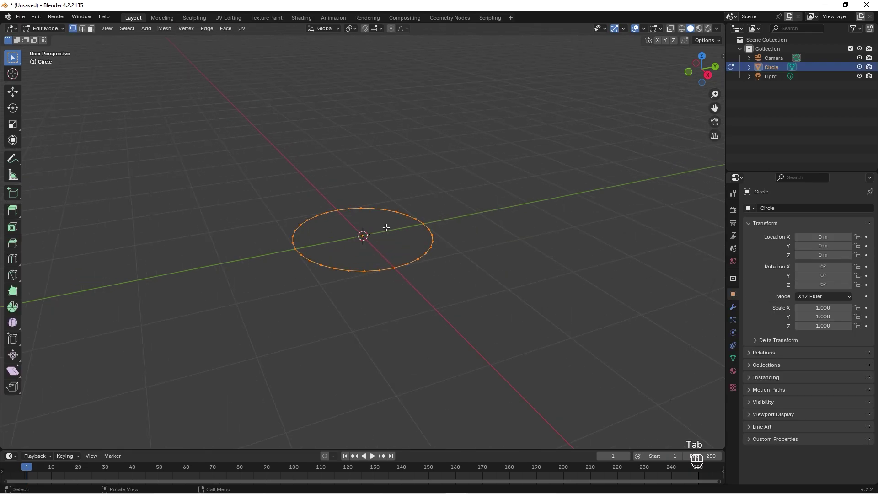
key("e")
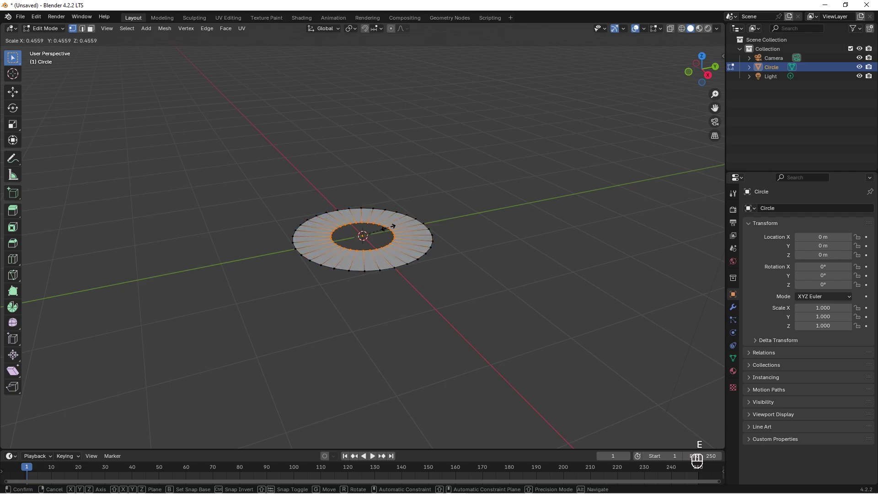
left_click(384, 229)
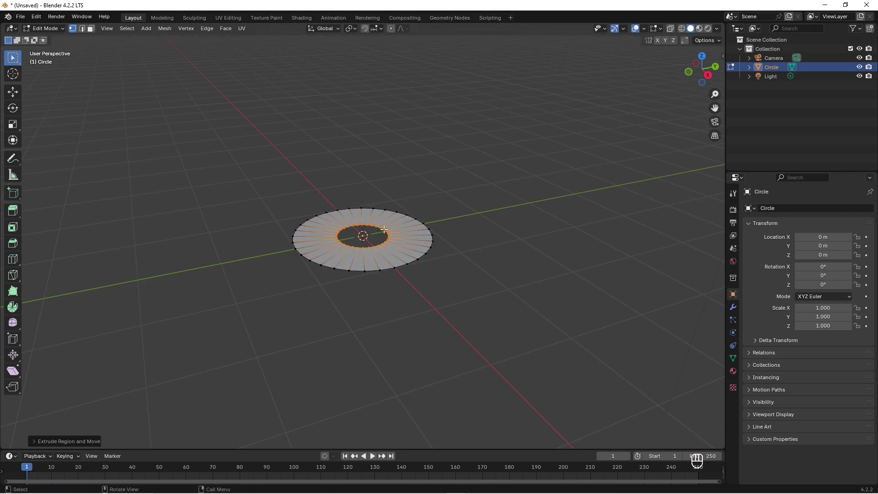
scroll(426, 232, "down", 2)
- Rotate the whole ring mesh 90 degrees about the X axis so it stands upright, and return to Object Mode
middle_click_drag(426, 231, 430, 222)
left_click_drag(439, 180, 261, 280)
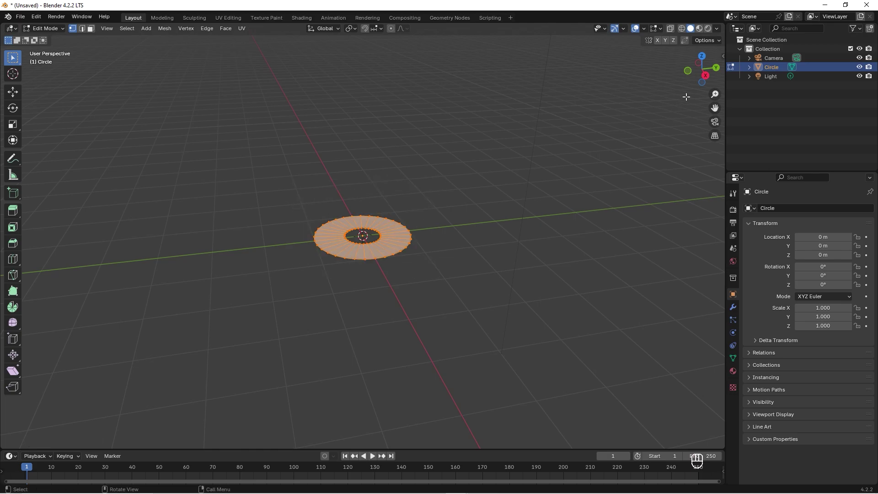
key("r")
key("x")
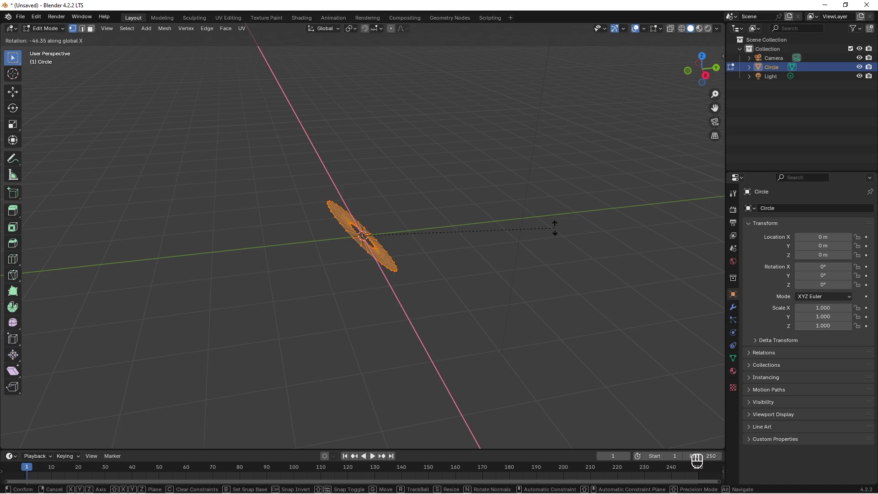
type("90")
key("Return")
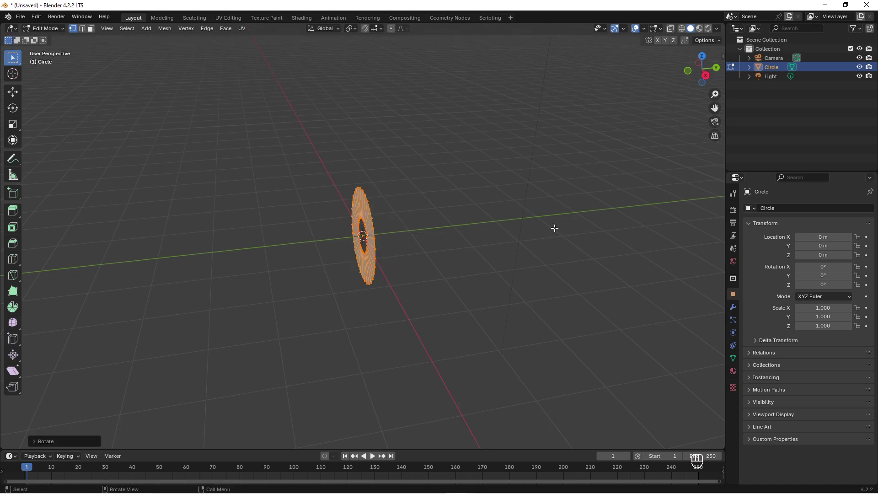
left_click(456, 216)
middle_click_drag(455, 216, 525, 176)
key("Tab")
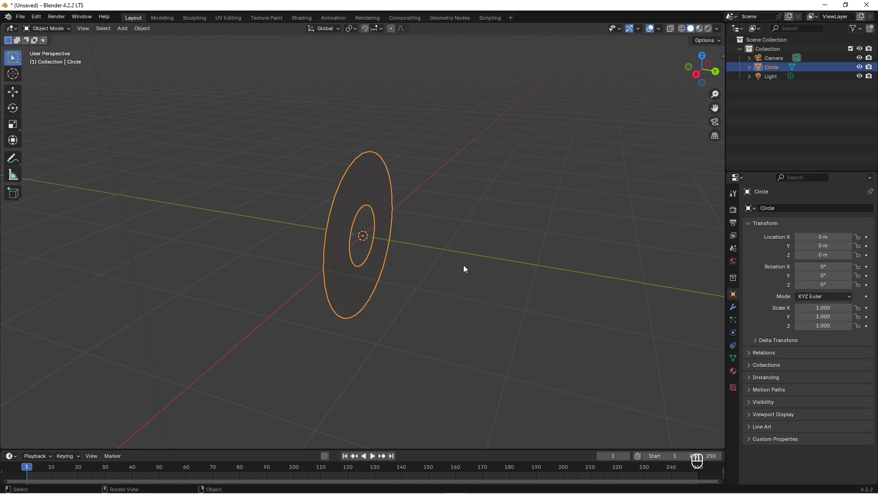
- Check the ring's normals by turning the Face Orientation overlay on and off again
left_click(660, 29)
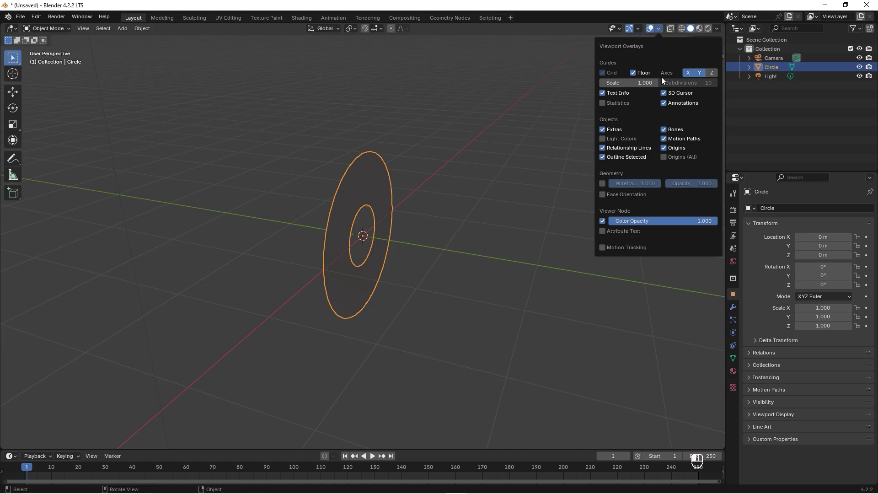
left_click(602, 194)
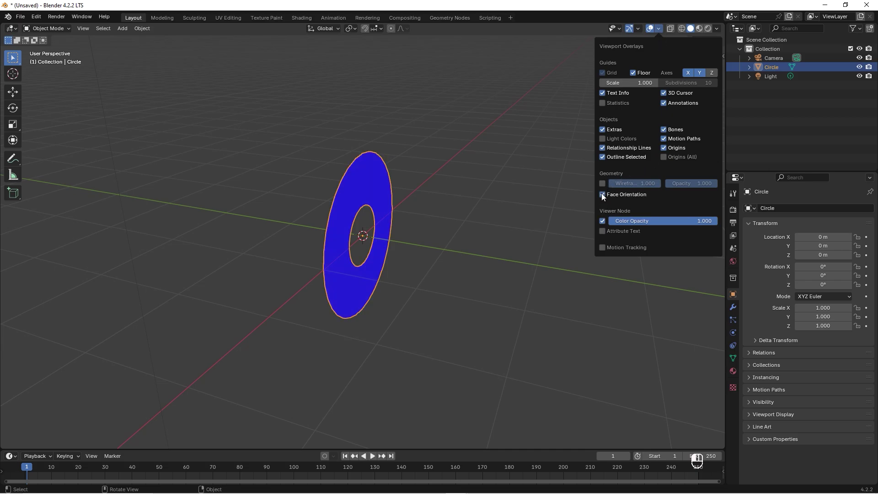
left_click(602, 194)
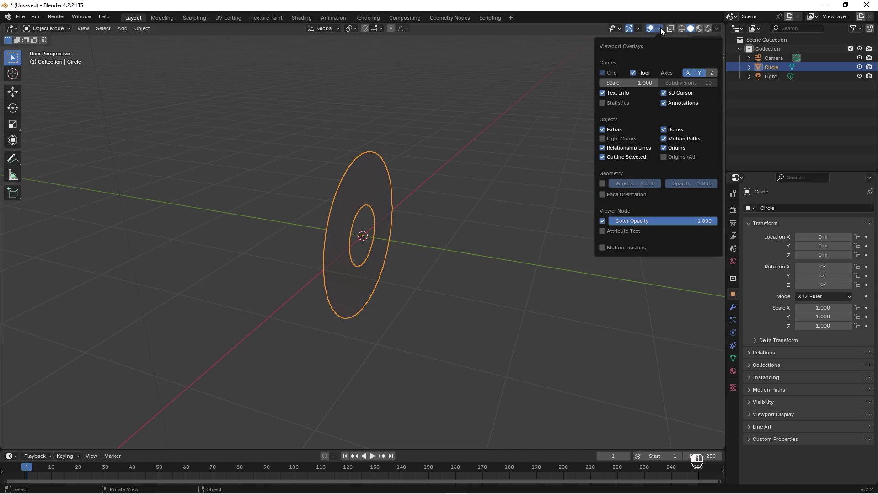
- Stretch the whole ring mesh along the Z axis into a tall oval in Edit Mode
scroll(438, 200, "up", 2)
middle_click_drag(391, 207, 369, 189)
key("Tab")
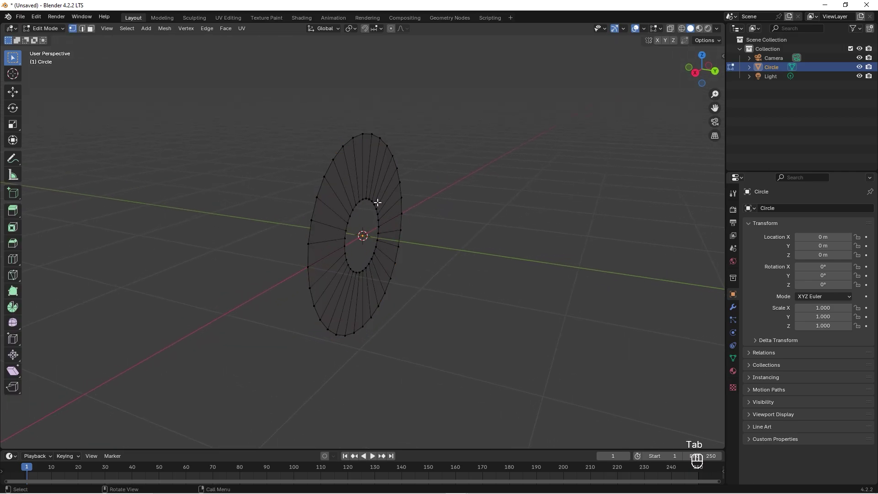
left_click_drag(419, 113, 284, 353)
key("s")
key("z")
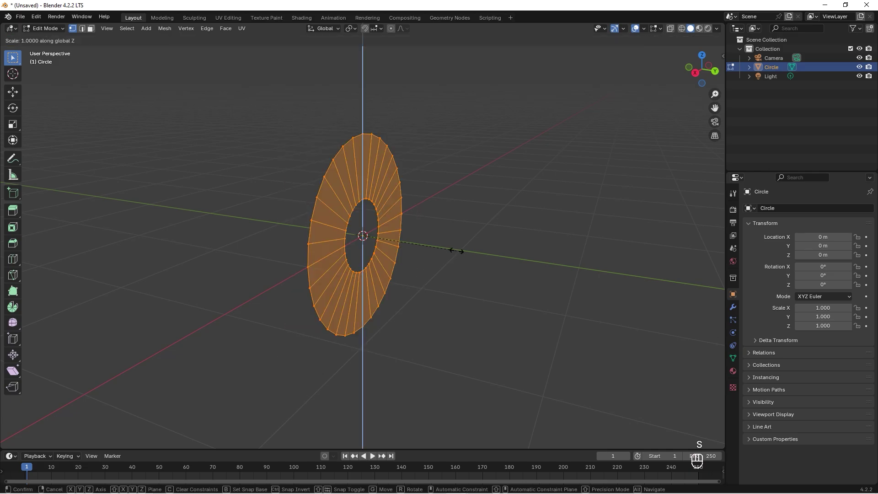
left_click(427, 109)
- Move the ring's inner edge loop about -0.2 m along Y and scale it about 1.5 along Z
left_click_drag(389, 160, 337, 316)
key("g")
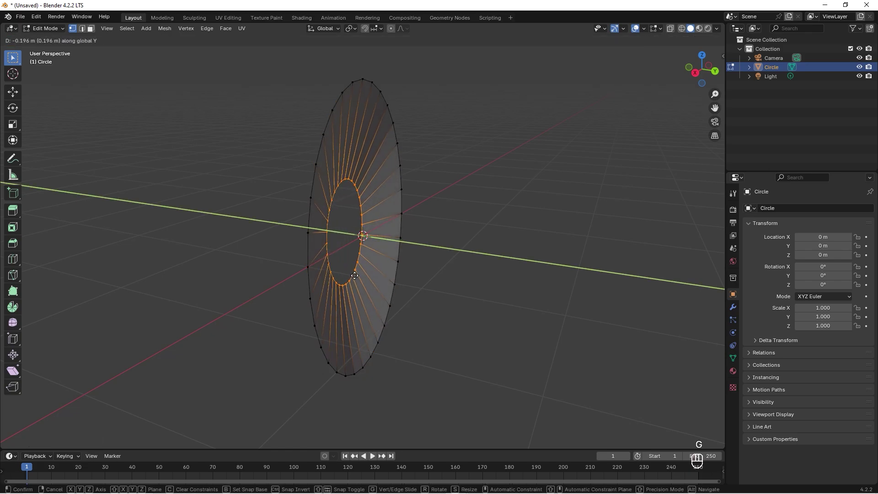
left_click(367, 276)
key("s")
key("z")
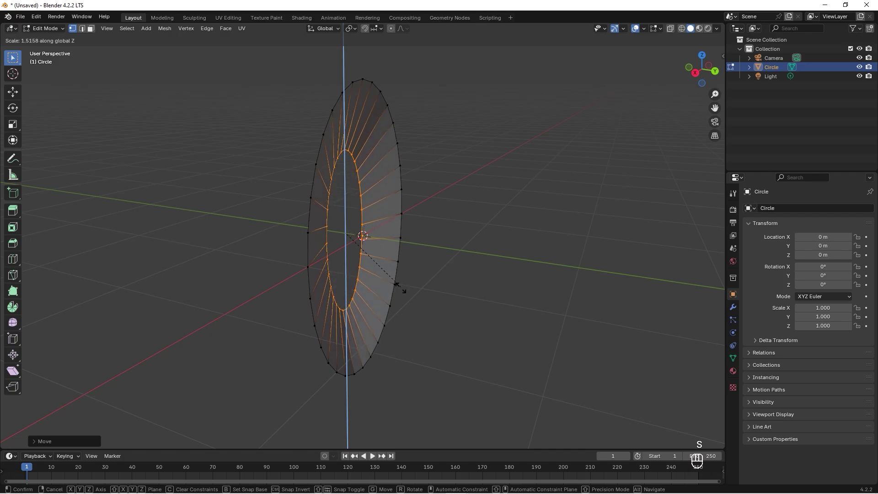
left_click(400, 286)
- Scale the whole ring along the X axis to make the oval narrower, undoing the surplus change
middle_click_drag(426, 248, 453, 139)
left_click_drag(435, 103, 248, 366)
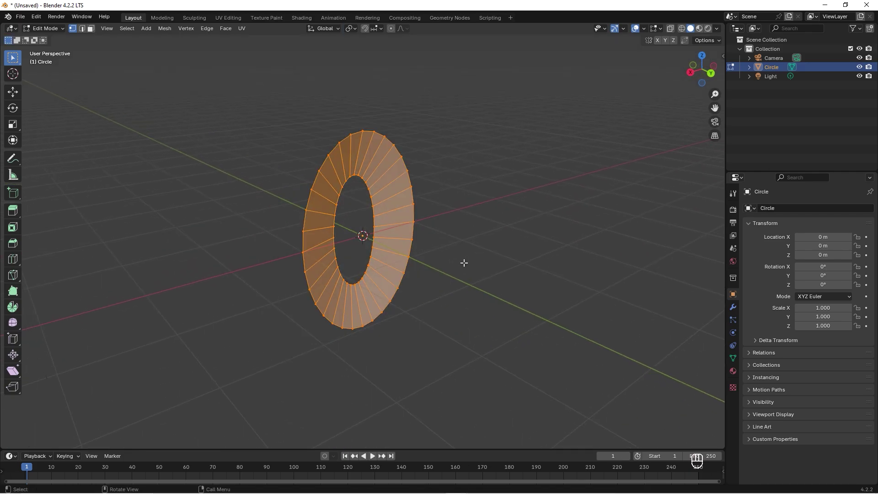
key("s")
key("x")
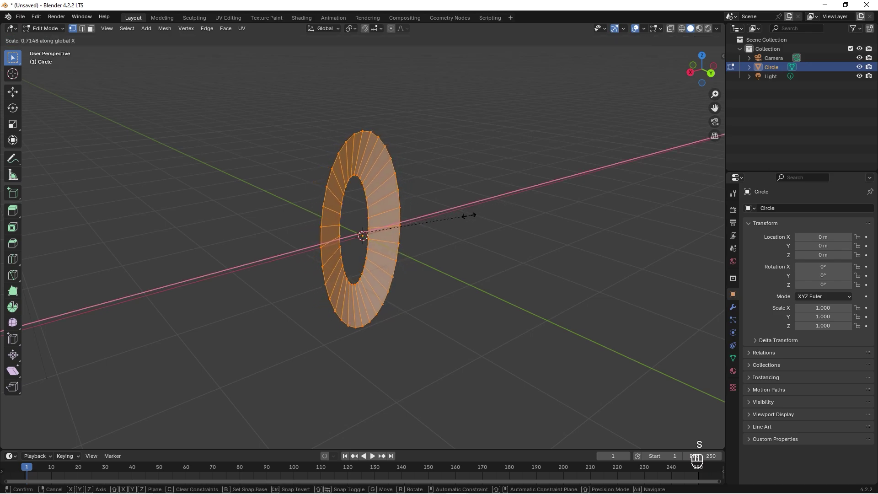
left_click(430, 224)
middle_click_drag(342, 218, 338, 187)
middle_click_drag(371, 161, 396, 182)
key("ctrl+z")
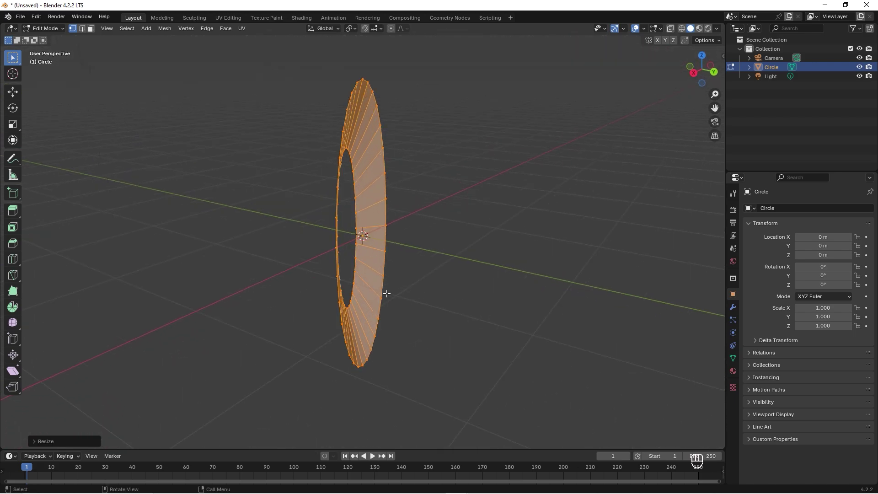
mouse_move(349, 232)
middle_mouse_down()
mouse_move(381, 228)
mouse_move(342, 224)
mouse_move(350, 219)
middle_mouse_up()
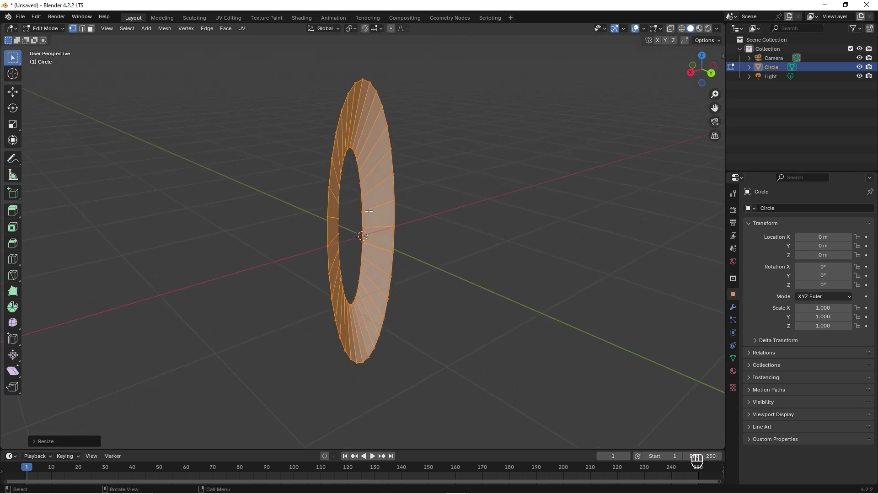
- Edge-slide outer-rim vertices above and below the middle of the ring's -X side inward to make the outline irregular
left_click(397, 145)
key("g")
key("g")
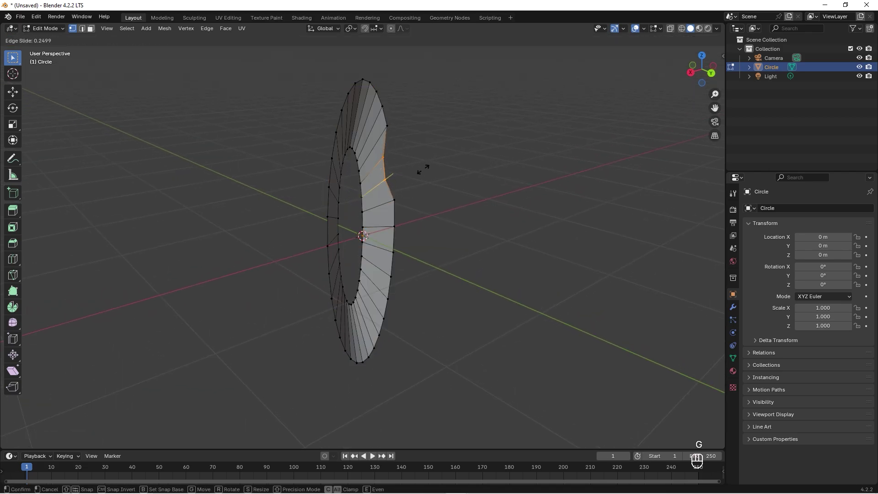
left_click(420, 194)
left_click(401, 251)
key("g")
key("g")
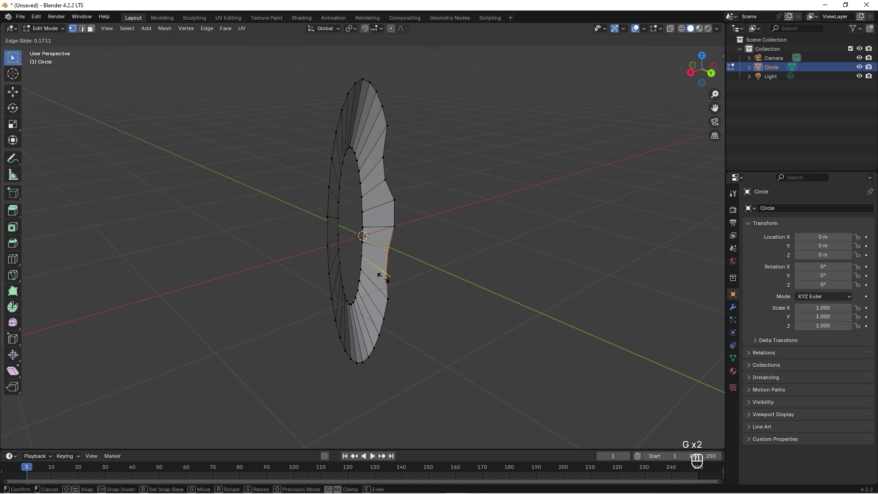
left_click(371, 152)
- Edge-slide the upper outer-rim vertices on the ring's +X side inward and the middle inner-rim vertices there outward
left_click(350, 92)
key("g")
key("g")
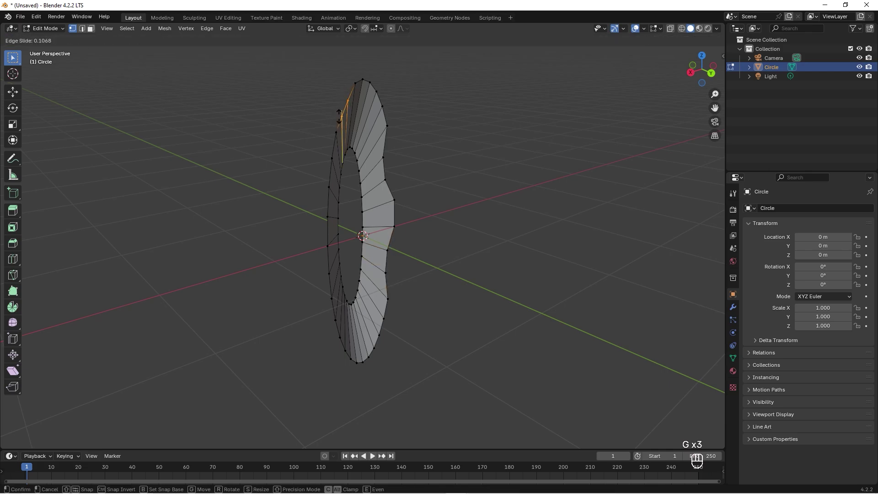
left_click(342, 118)
scroll(339, 225, "up", 2)
left_click_drag(332, 202, 323, 252)
key("g")
key("g")
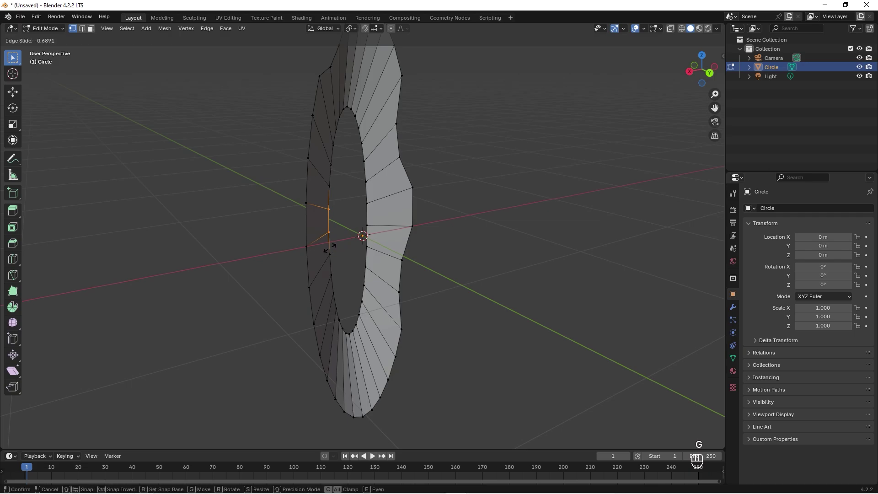
left_click(316, 244)
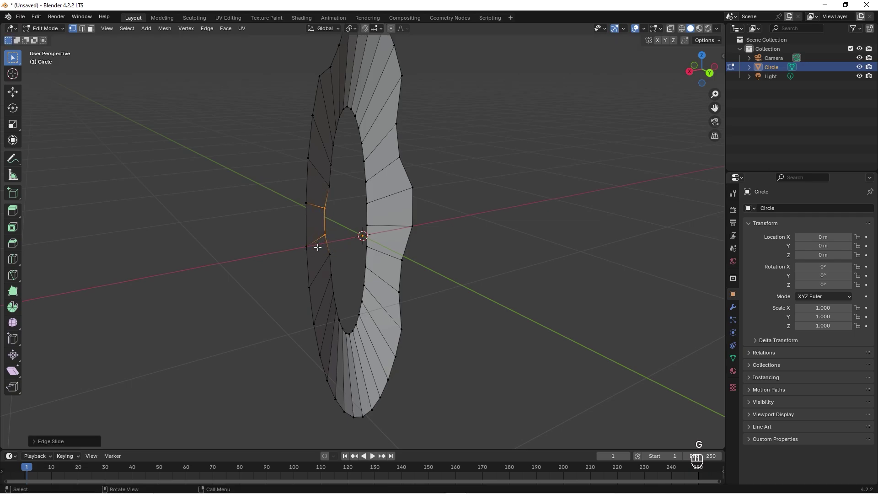
- Shift the inner-rim vertices just below the middle of the -X side and an outer-rim vertex low on the +X side
left_click(361, 261)
key("g")
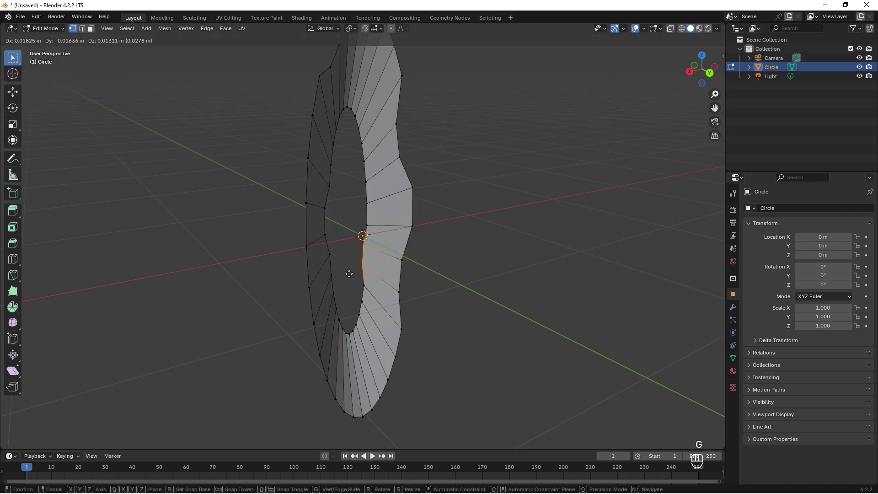
left_click(349, 274)
left_click(325, 339)
key("g")
key("g")
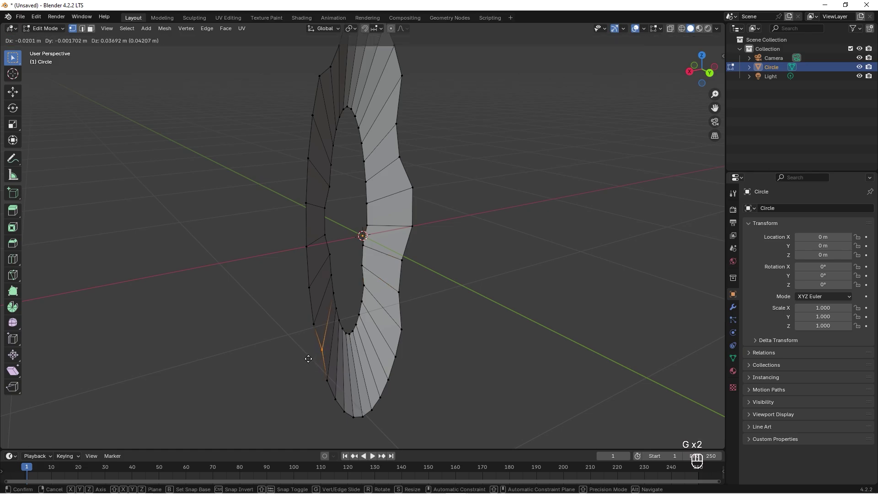
left_click(308, 297)
- Displace more outer-rim vertices on the +X side and low on the -X side, and return to Object Mode
left_click_drag(315, 186, 288, 274)
key("g")
left_click(311, 118)
left_click(389, 379)
key("g")
key("g")
left_click(387, 376)
key("Tab")
middle_click_drag(387, 376, 380, 234)
scroll(374, 249, "down", 3)
scroll(388, 254, "up", 2)
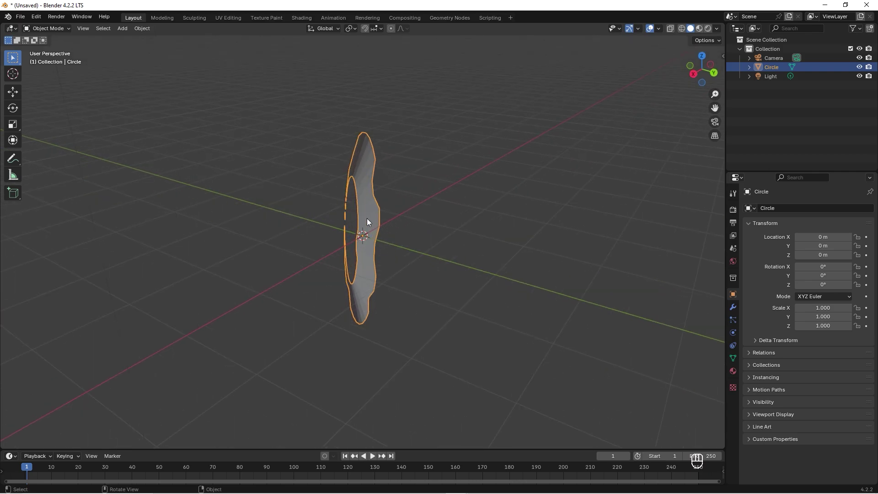
- Apply the Quick Liquid effect to the irregular ring and select the ring inside its domain
left_click(143, 28)
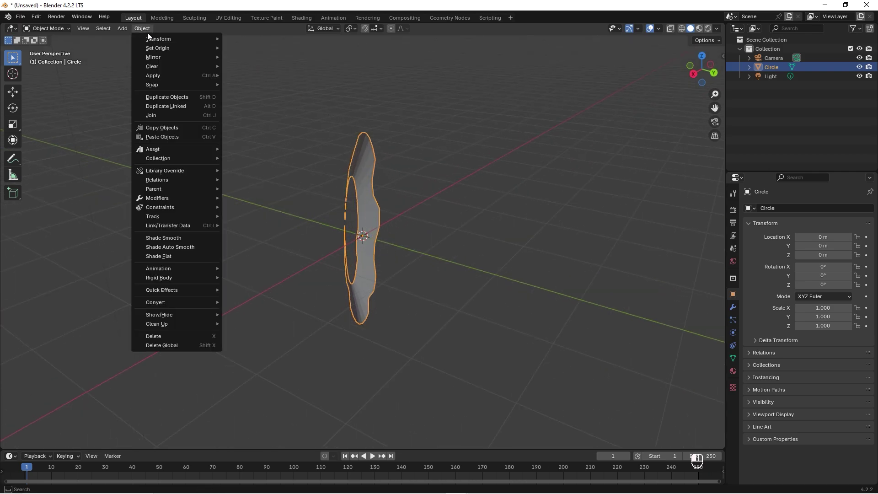
mouse_move(192, 290)
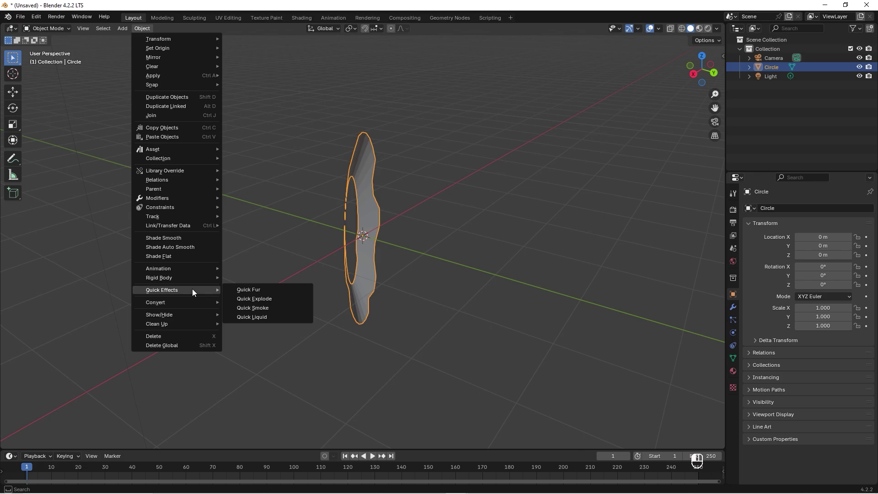
left_click(261, 317)
scroll(261, 284, "down", 2)
middle_click_drag(262, 257, 302, 153)
left_click(299, 149)
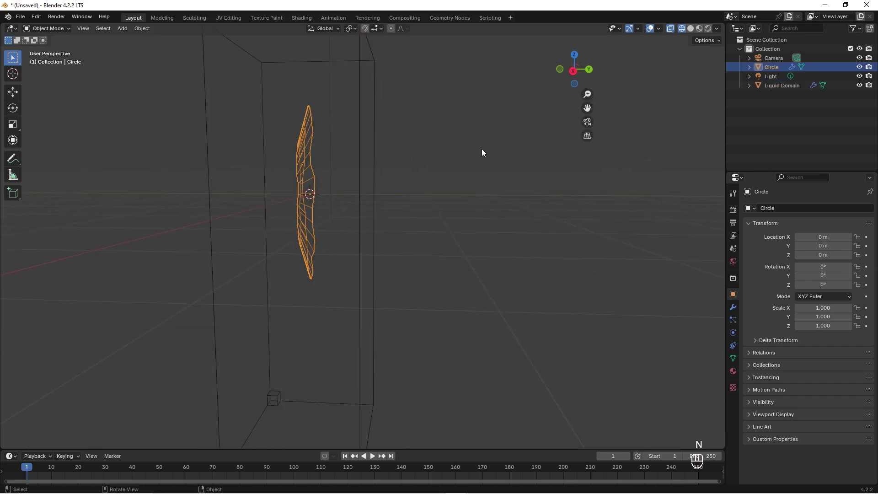
key("n")
key("n")
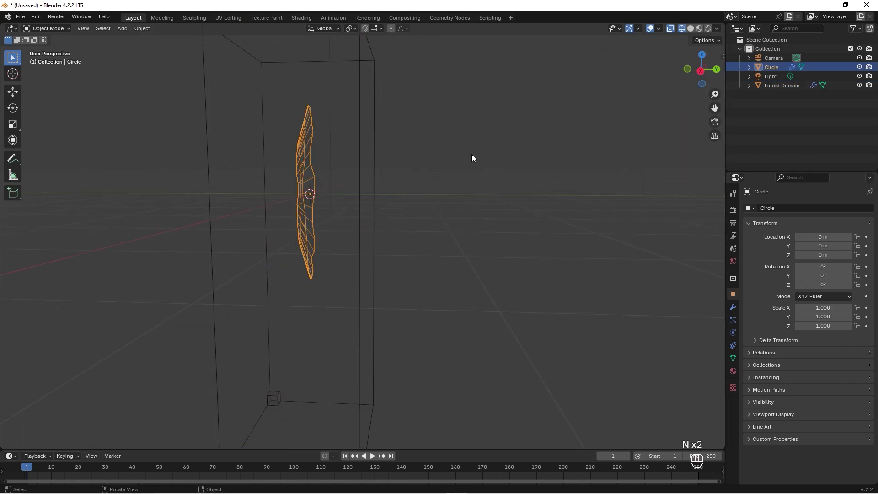
- Extend the liquid domain's +Y face far out along Y, making the box longer than it is tall, and return to Object Mode
scroll(383, 173, "down", 2)
left_click(364, 163)
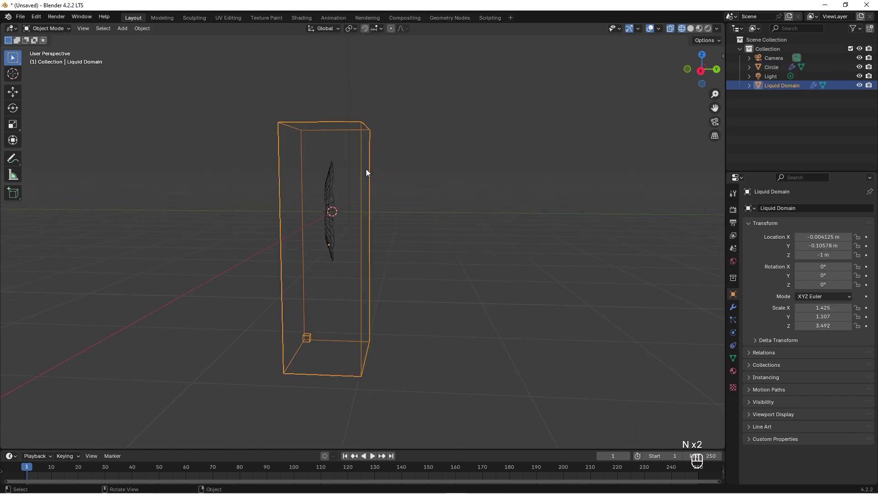
key("Tab")
left_click_drag(402, 94, 344, 416)
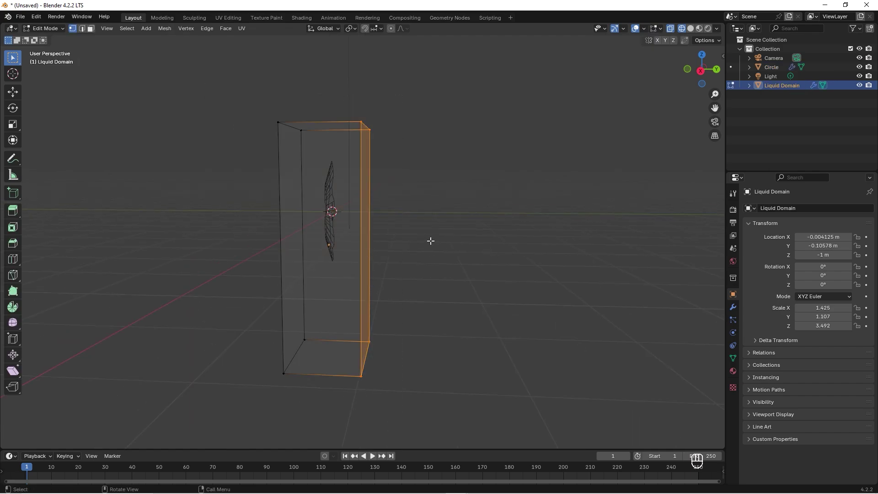
key("g")
key("y")
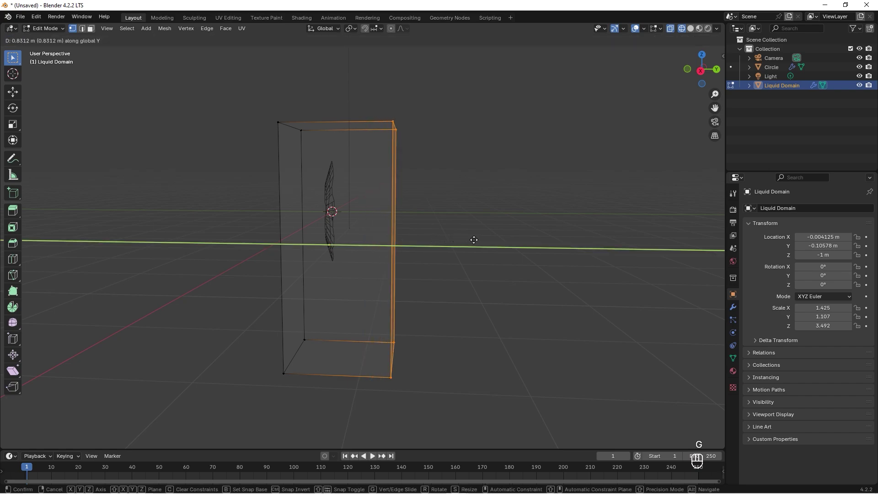
left_click(706, 236)
key("Tab")
middle_click_drag(469, 200, 265, 210)
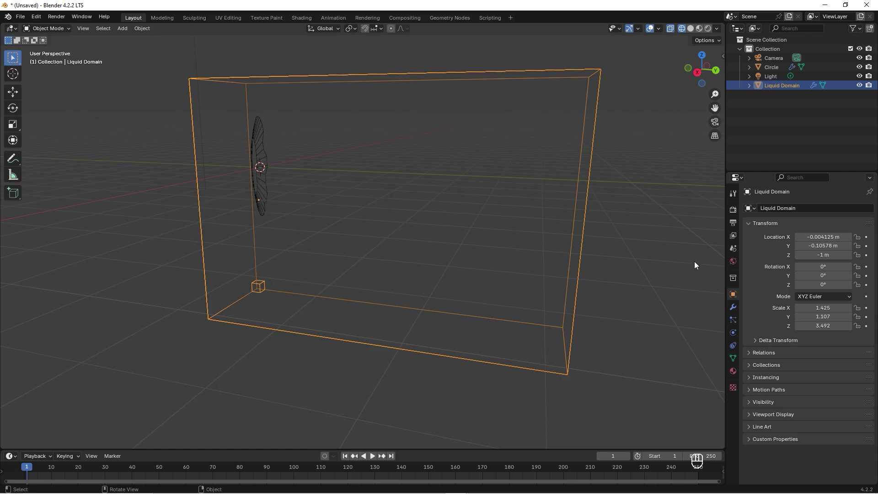
- Enable Initial Velocity on the ring's fluid flow, with 10 m/s along Y and 1 m/s along X
left_click(259, 189)
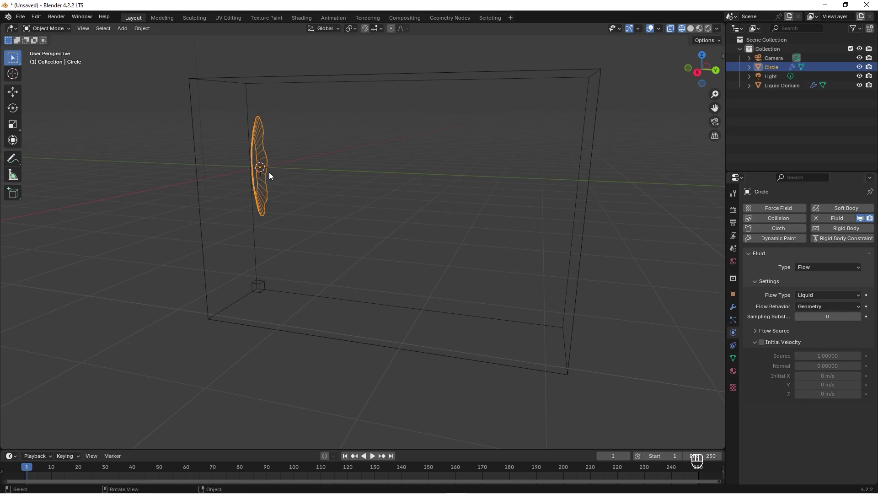
left_click(762, 342)
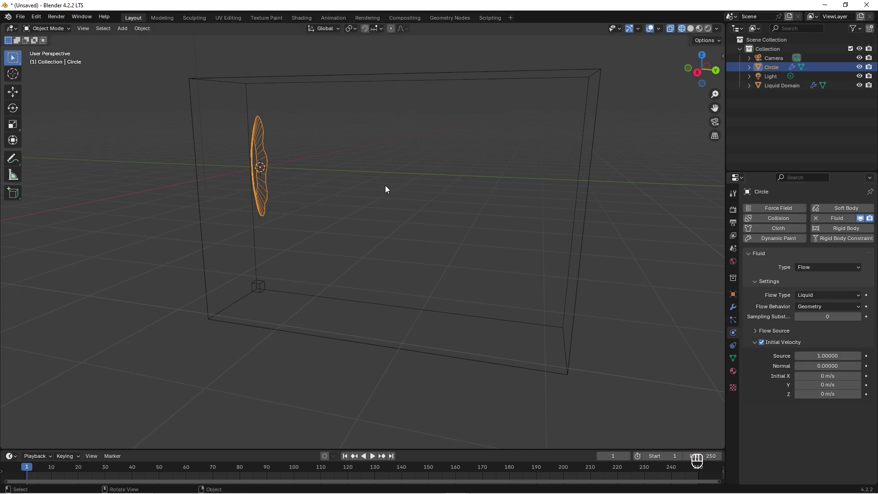
left_click(828, 384)
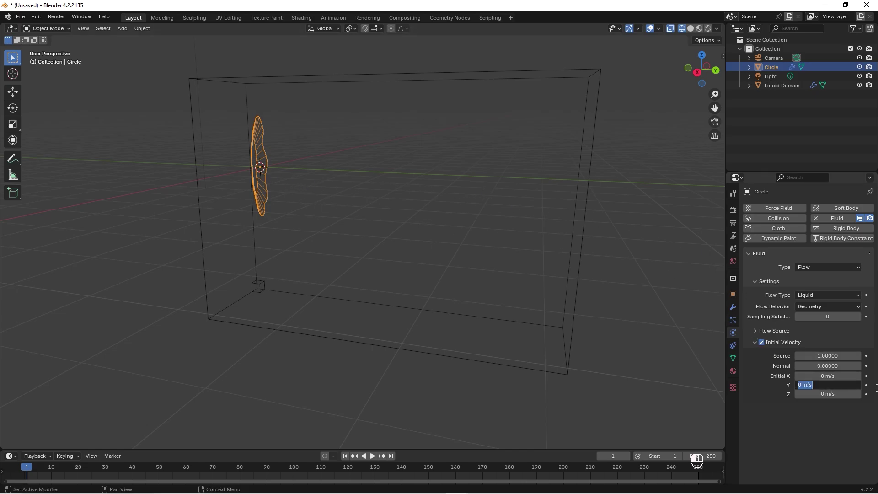
type("10")
key("Return")
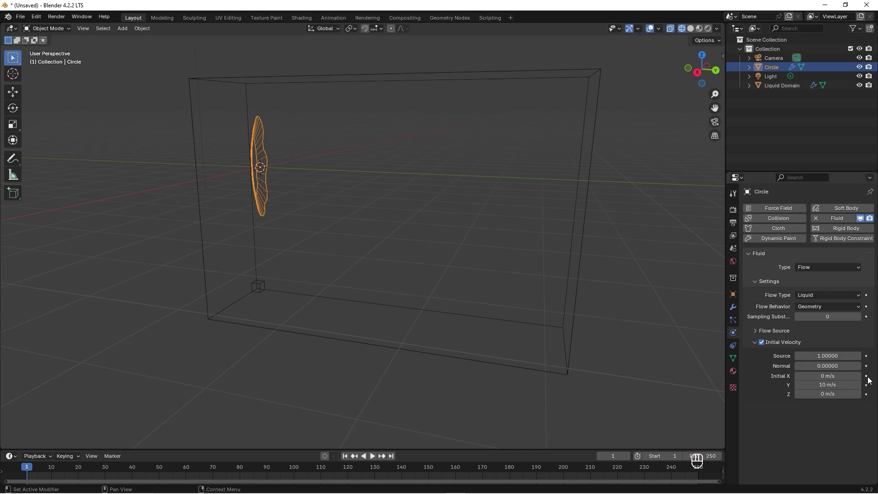
left_click(836, 376)
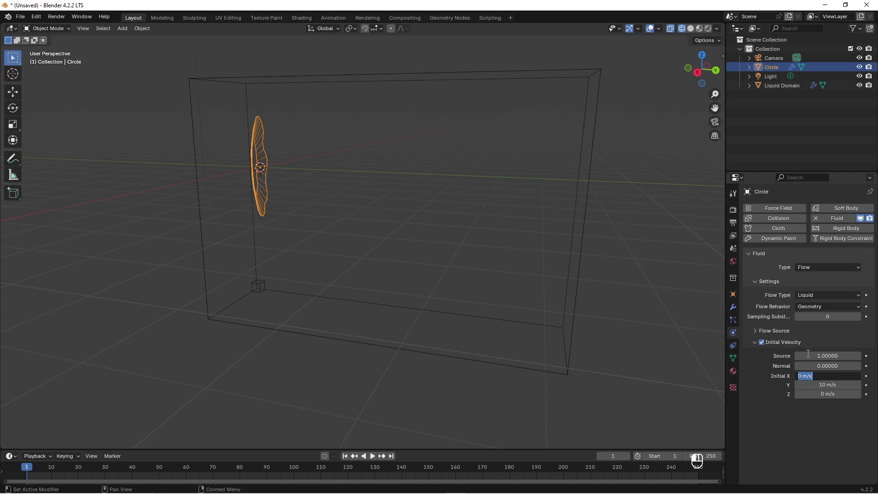
type("1")
key("Return")
- Set the Surface Emission of the ring's flow source to 3
left_click(760, 331)
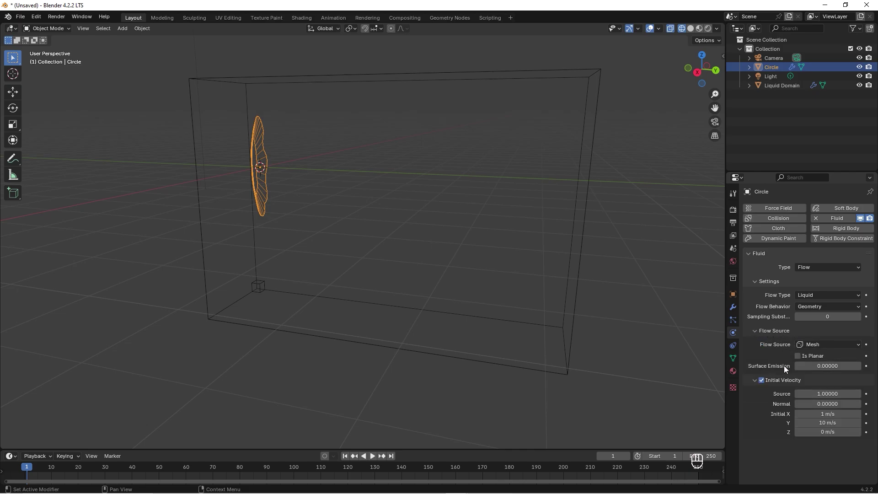
left_click(824, 365)
type("3")
key("Return")
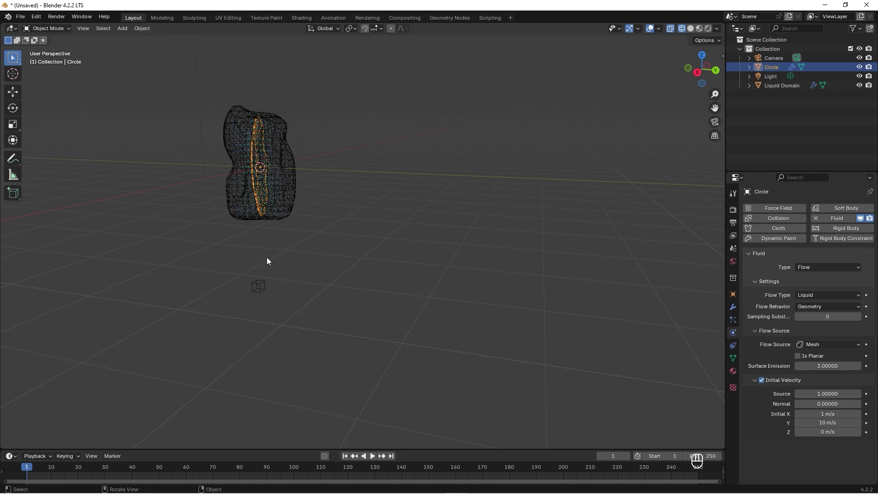
- Select the liquid domain and set its Resolution Divisions to 64
left_click(259, 287)
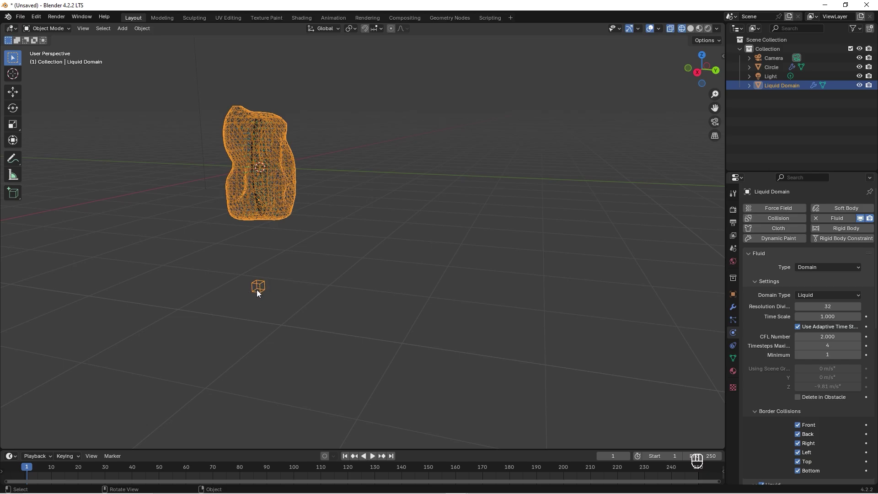
left_click(836, 307)
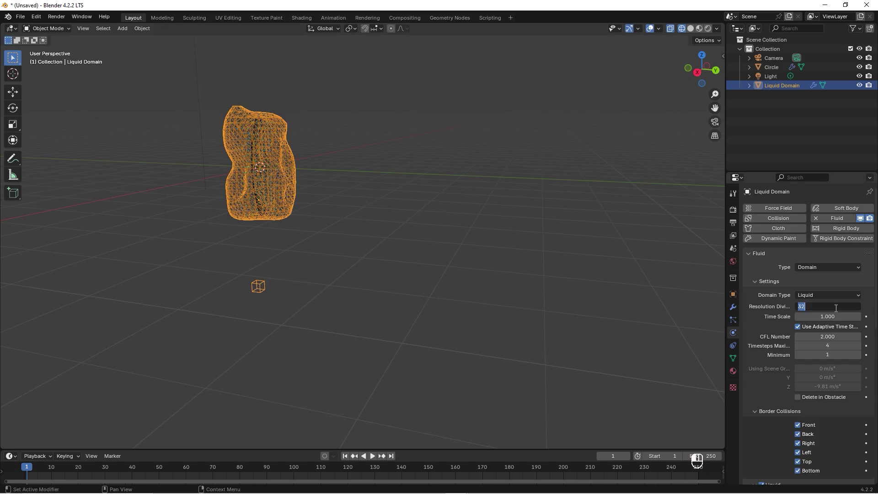
type("64")
key("Return")
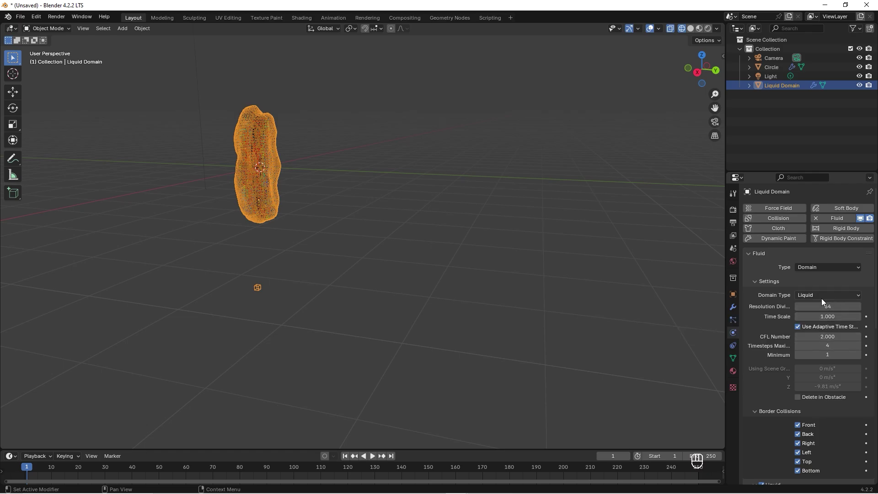
- Disable all six border collisions of the liquid domain, from Front through Bottom
scroll(778, 293, "down", 3)
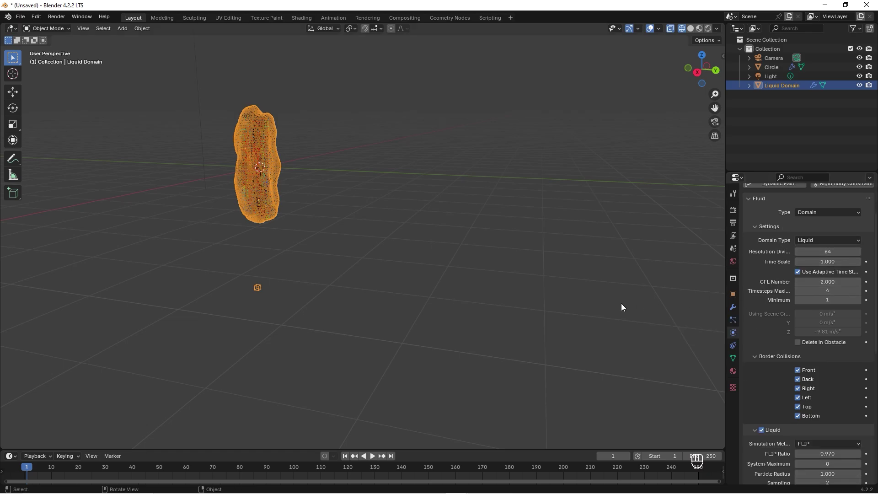
left_click(320, 278)
left_click(258, 287)
scroll(292, 196, "down", 3)
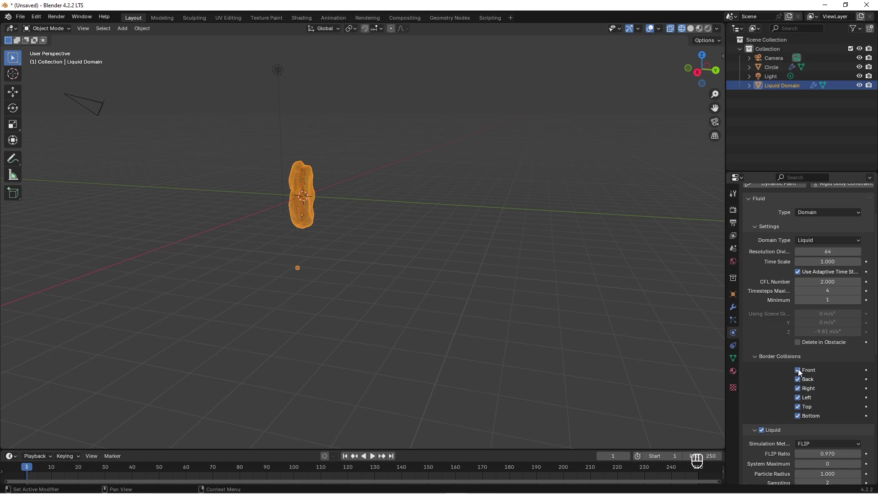
left_click_drag(801, 400, 801, 413)
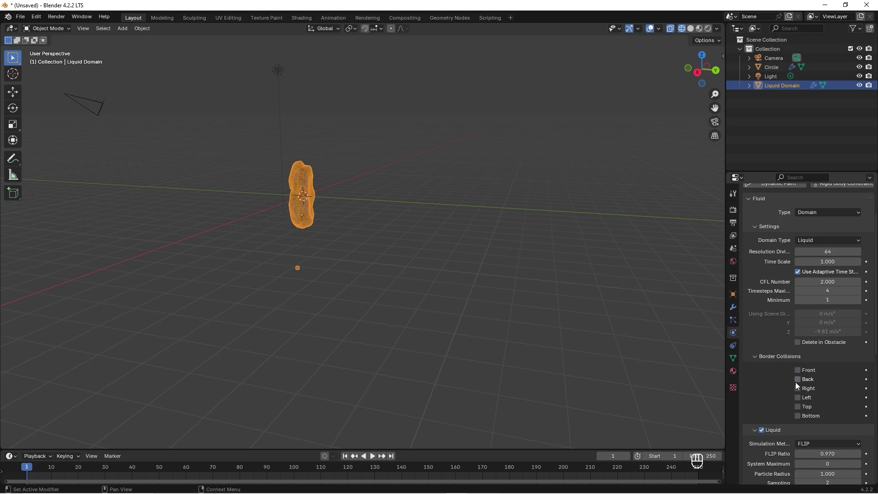
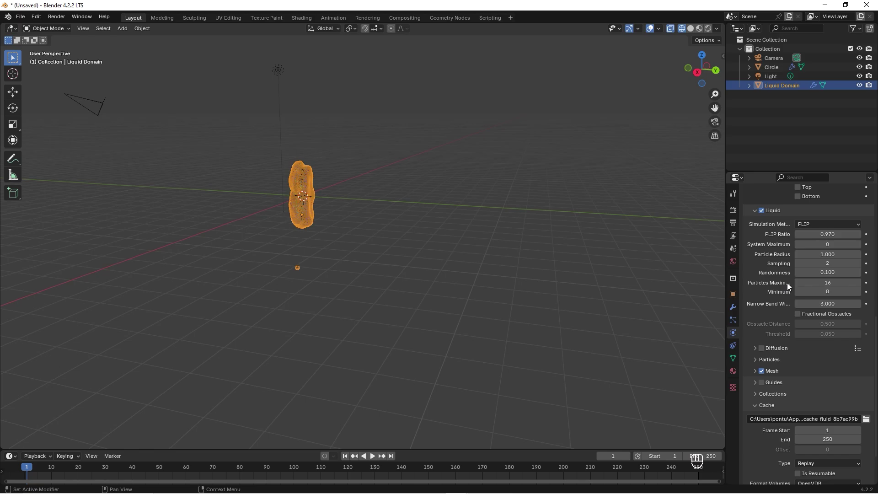
- Expand the domain's Mesh settings and set its cache folder to D:\Dropbox\Blender\blood\blood animation\
scroll(787, 282, "down", 1)
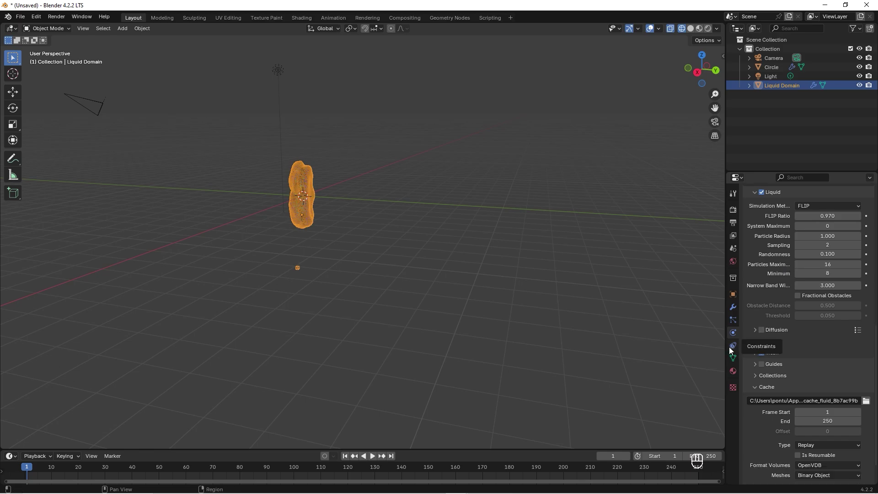
left_click(757, 356)
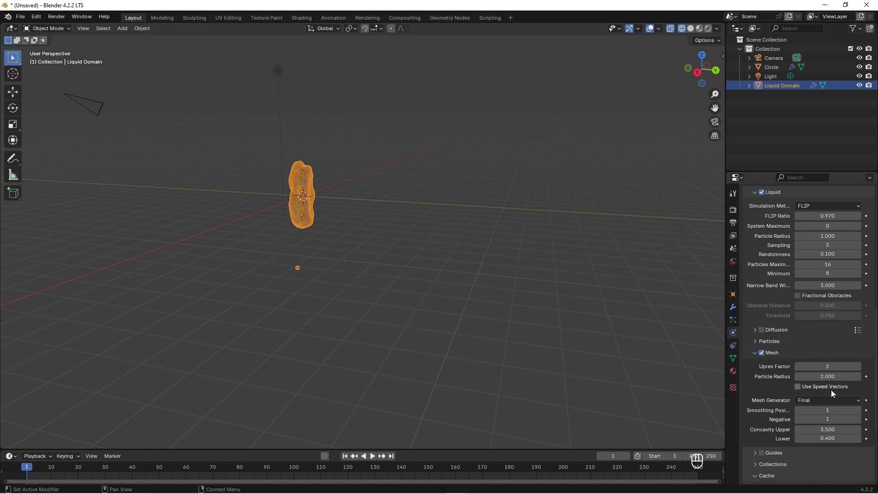
scroll(818, 359, "down", 5)
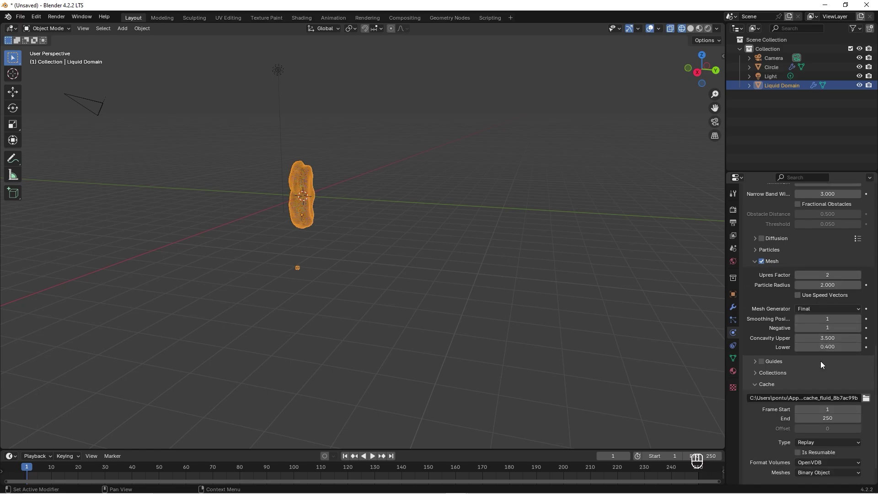
left_click(867, 398)
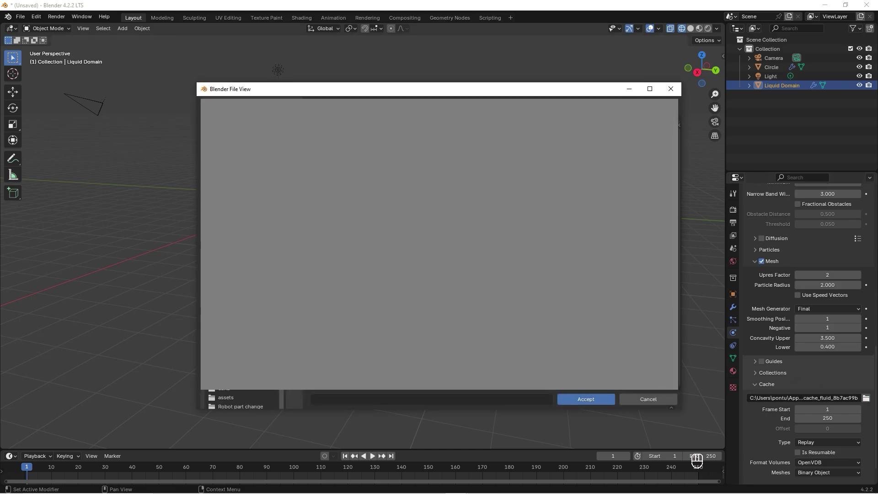
left_click(586, 400)
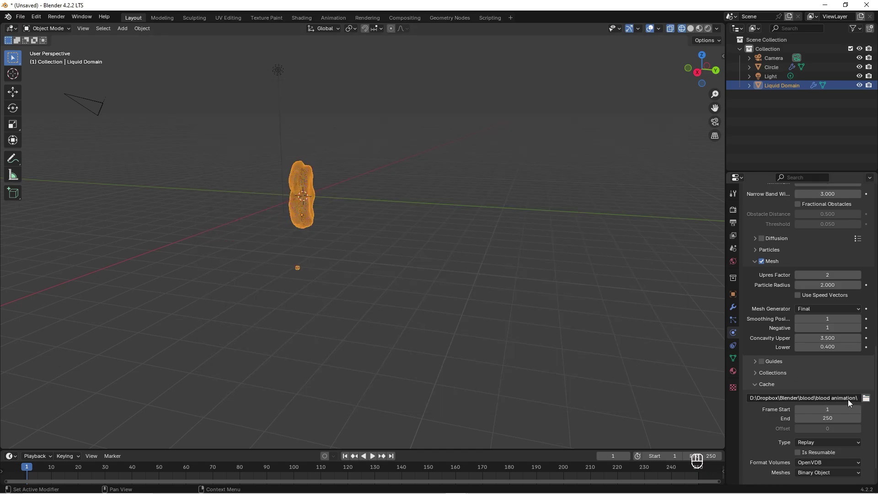
- Set the fluid cache's end frame to 25 and the scene's end frame to 30
left_click(829, 421)
type("25")
key("Return")
left_click(713, 456)
type("30")
key("Return")
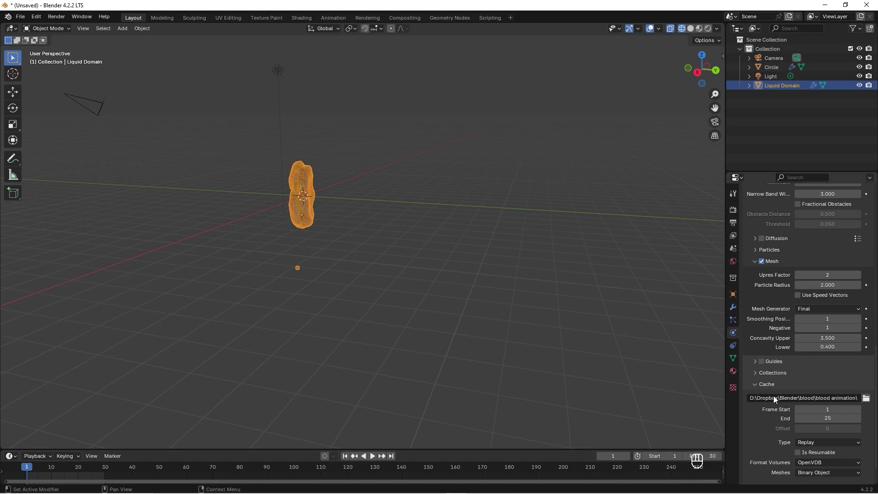
- Switch the domain's cache type to Modular and play the animation up to frame 20
scroll(814, 345, "down", 2)
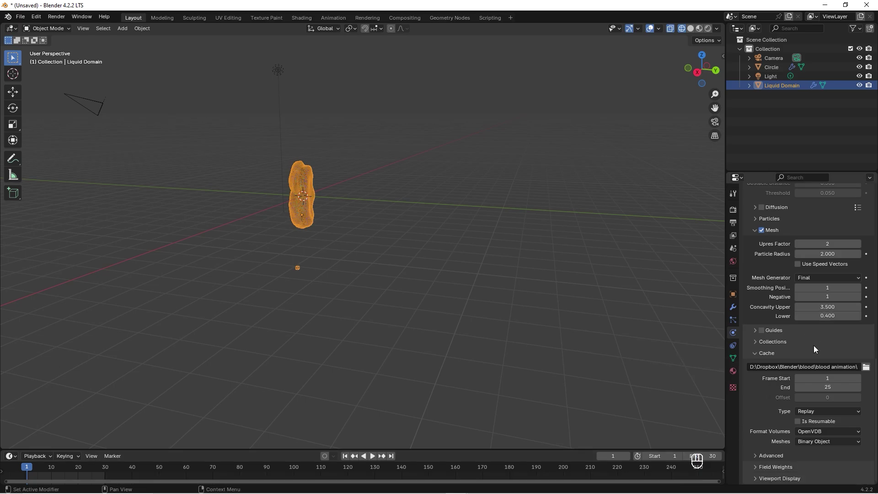
left_click(826, 410)
left_click(817, 431)
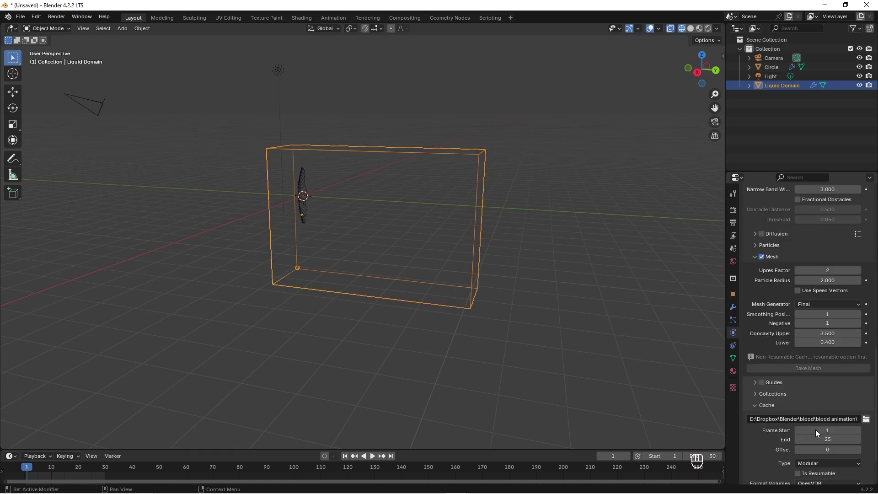
middle_click_drag(372, 187, 405, 204)
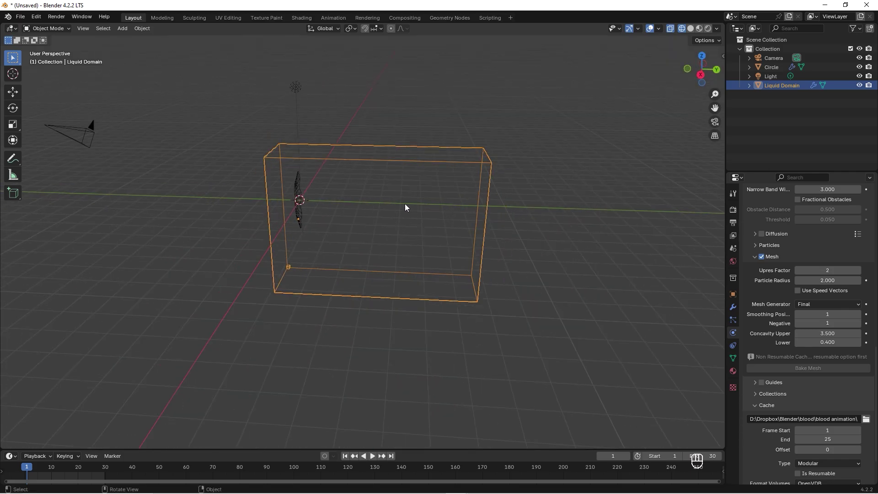
key("space")
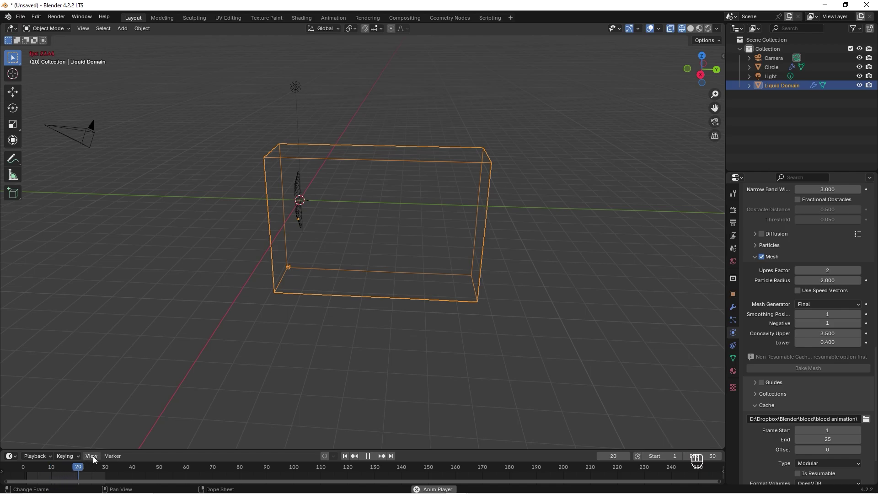
key("space")
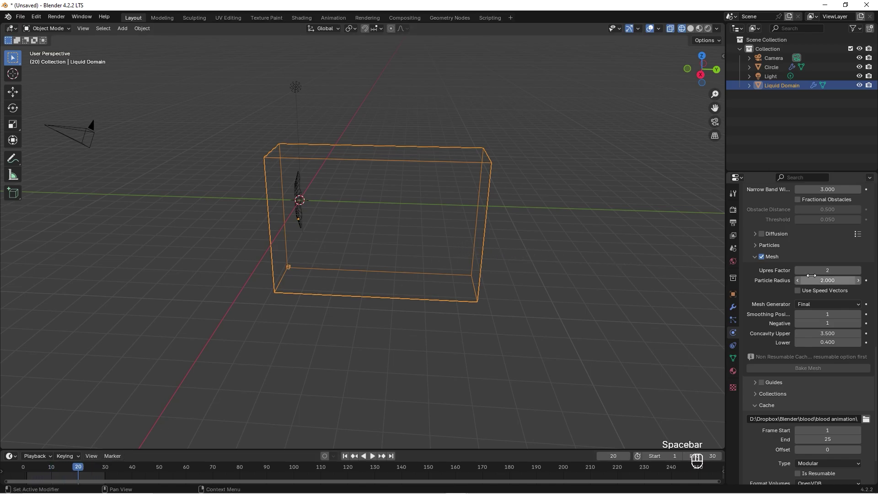
- Bake the domain's fluid data and scrub the timeline to frame 22 to review the liquid particles
scroll(816, 252, "up", 20)
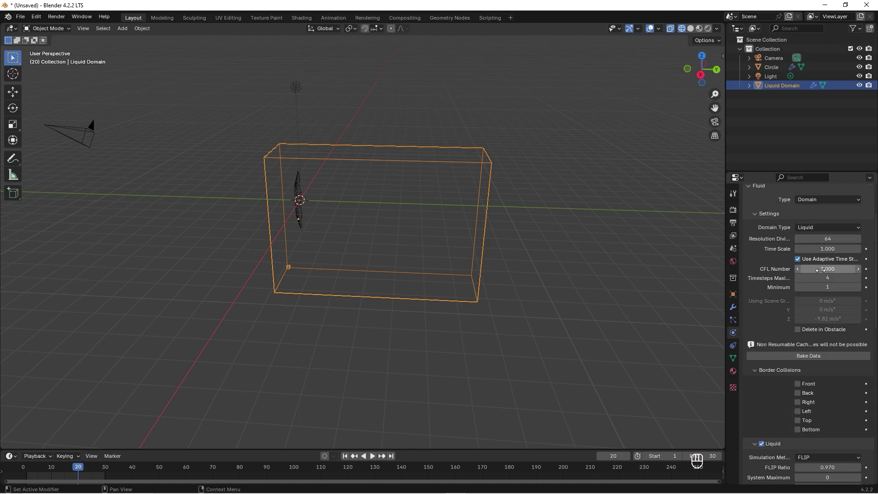
scroll(822, 274, "up", 3)
scroll(822, 277, "down", 5)
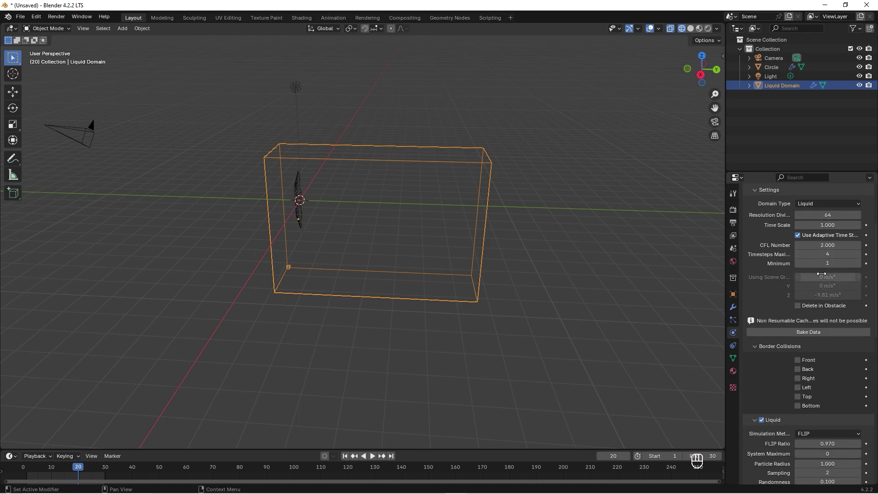
scroll(816, 365, "up", 2)
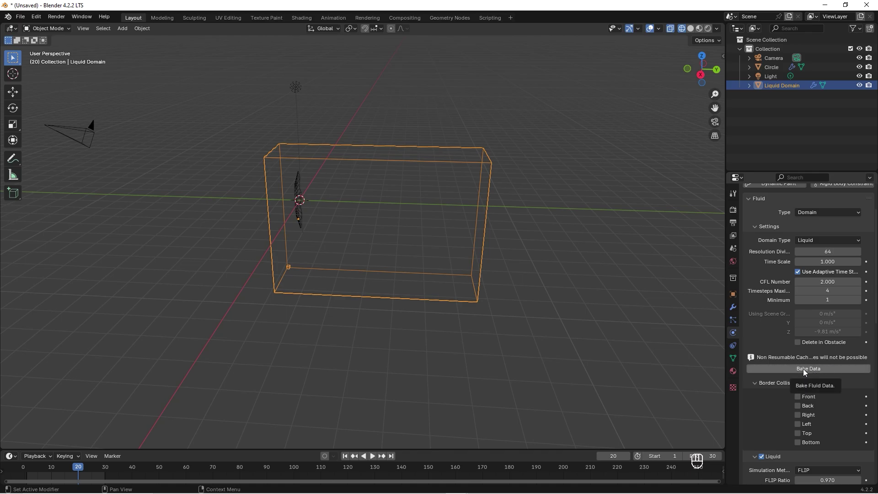
left_click(803, 369)
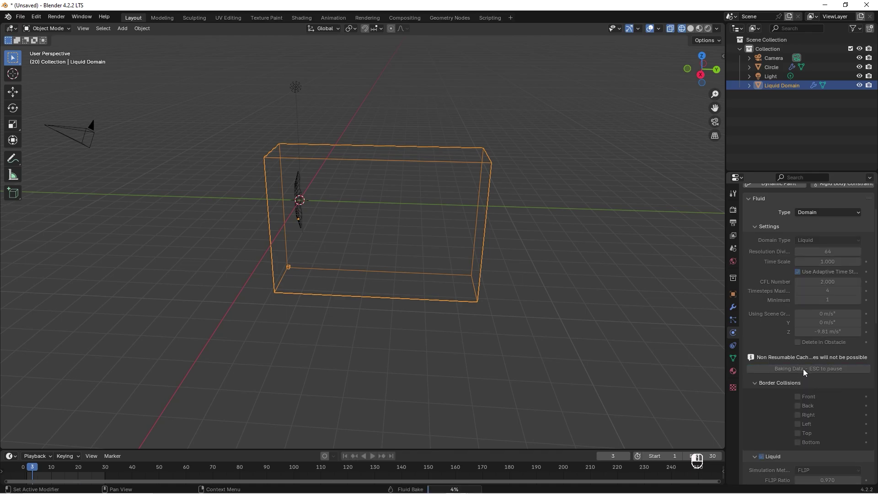
left_click(58, 471)
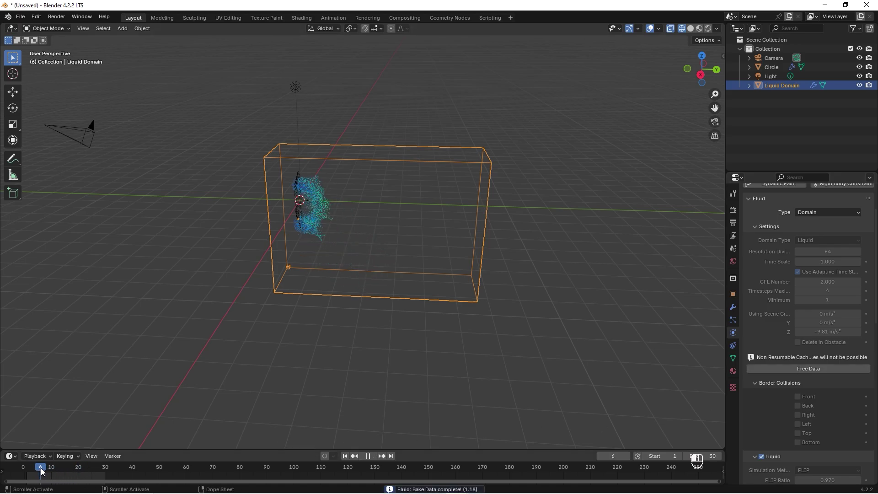
left_click_drag(53, 469, 83, 466)
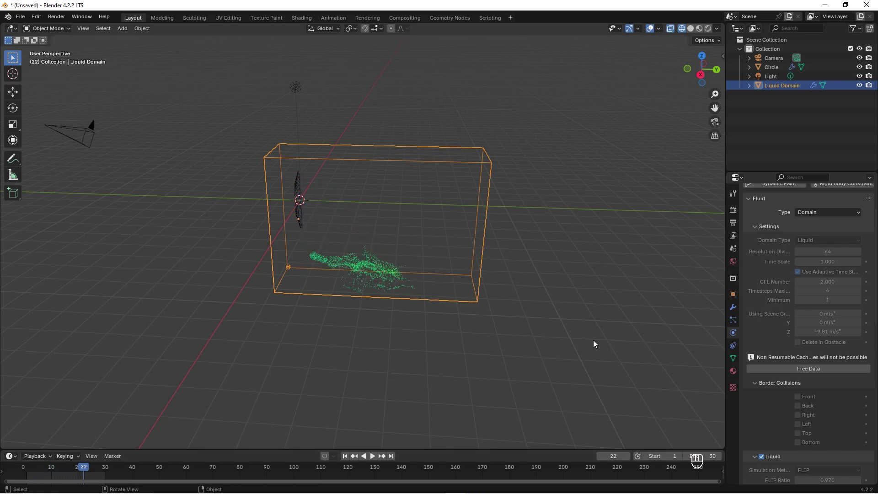
- Expand the domain's Field Weights and set the Gravity weight to 0
scroll(803, 301, "down", 15)
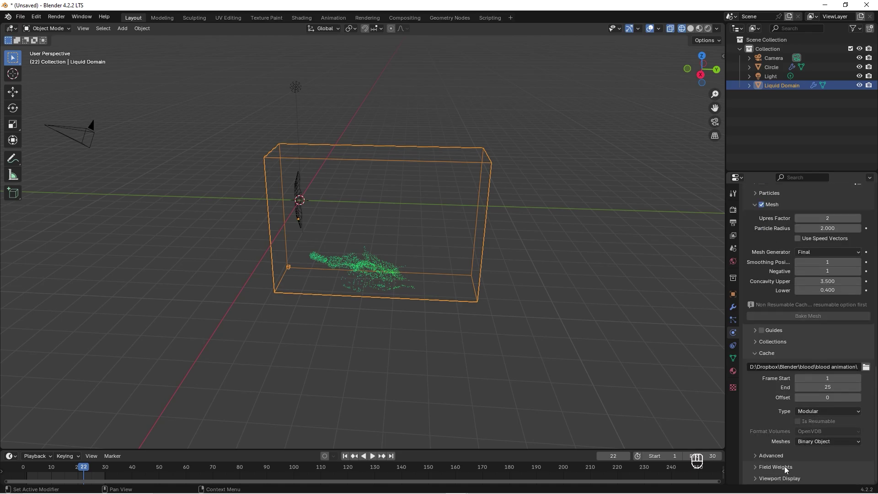
left_click(755, 468)
scroll(792, 405, "down", 6)
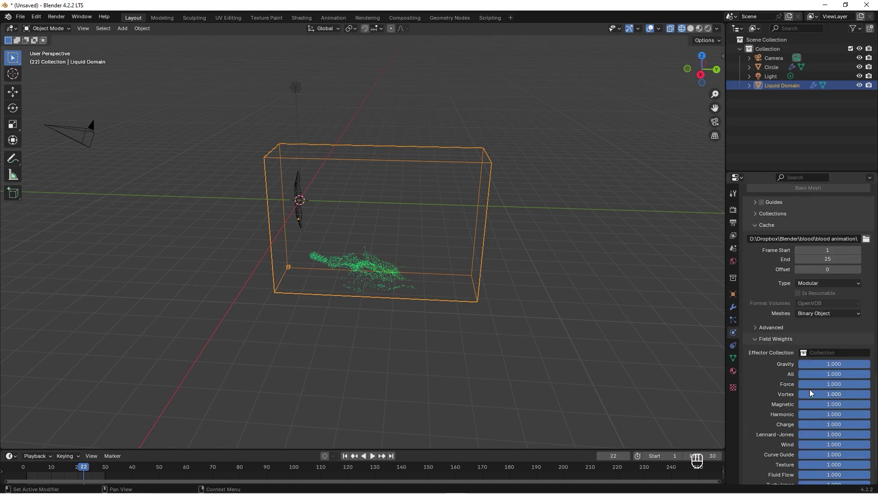
left_click_drag(834, 365, 757, 381)
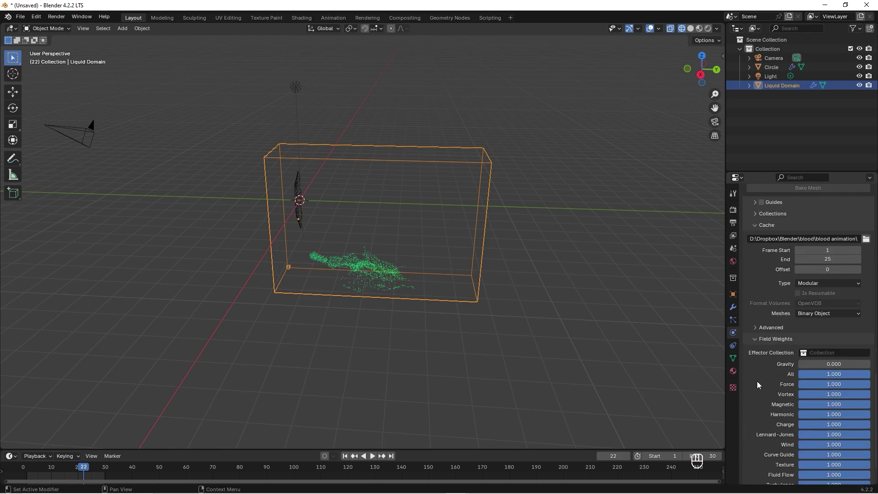
- Free the domain's baked fluid data, bake it again and play the animation, stopping at frame 21
scroll(794, 311, "up", 15)
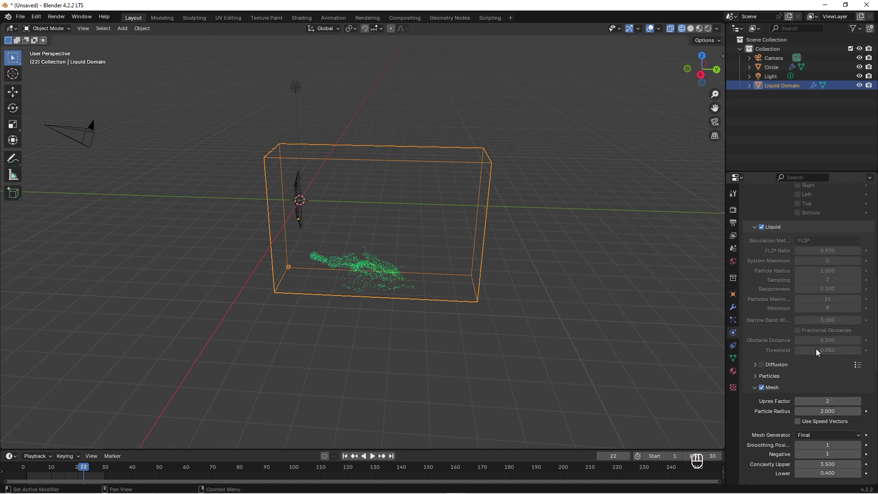
left_click(813, 356)
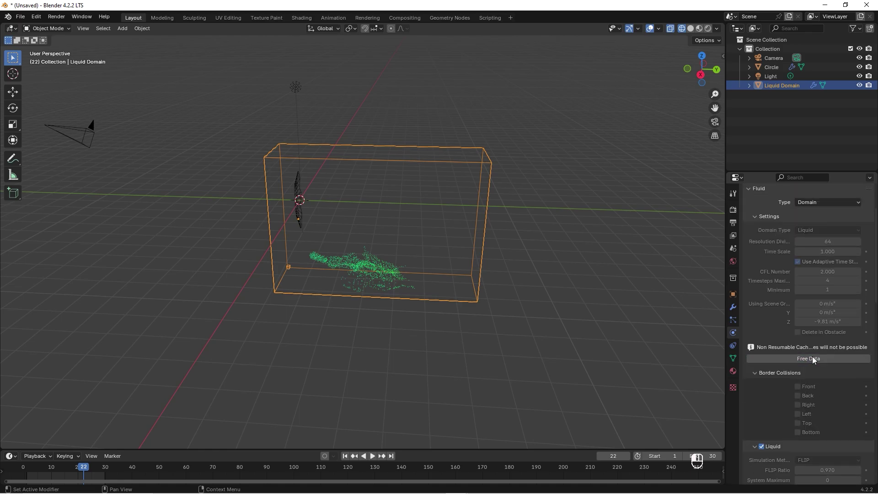
left_click(811, 359)
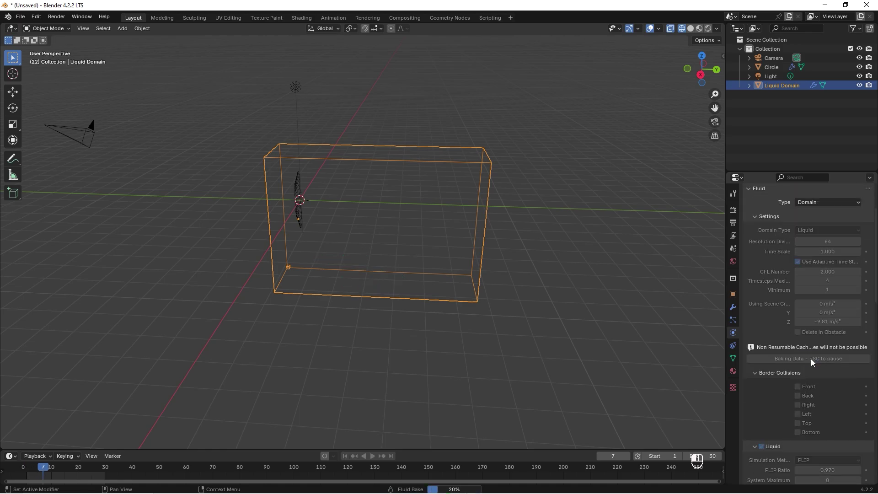
key("space")
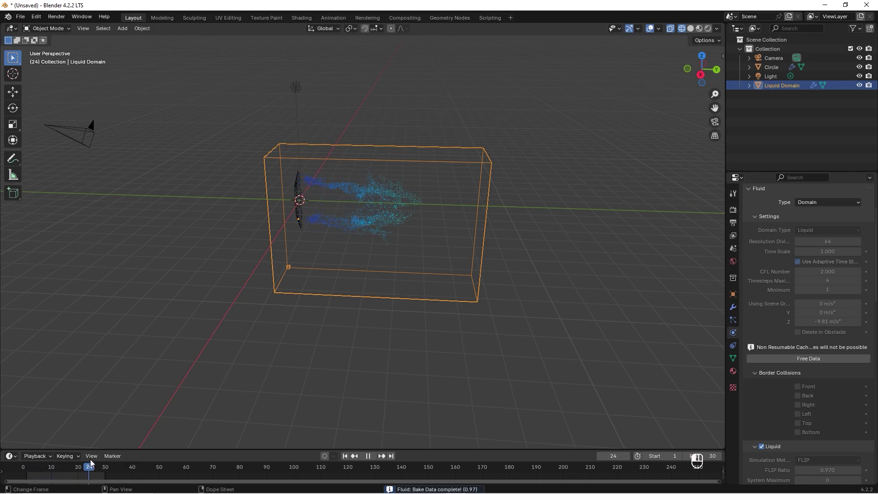
key("space")
- In the Circle emitter's mesh, scale in a smaller loop from the ring and move it backward, away from the spray direction
middle_click_drag(311, 184, 394, 262, "ctrl")
left_click(303, 262)
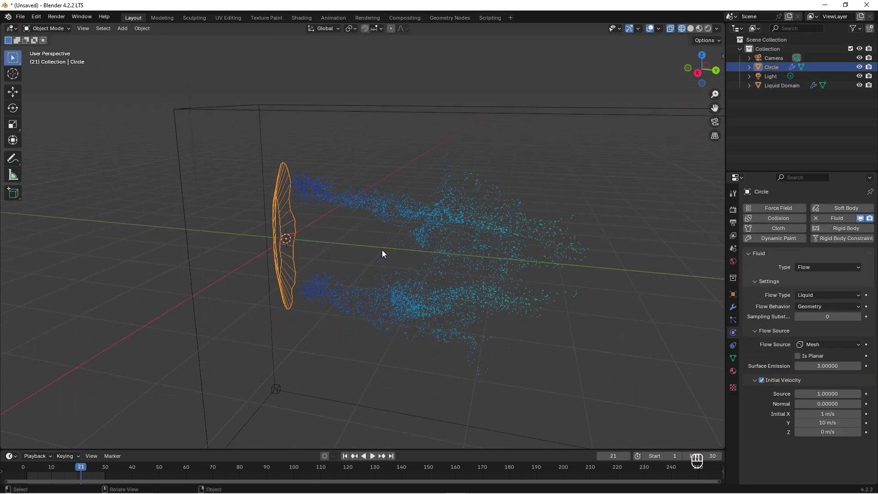
middle_click_drag(349, 218, 297, 220)
key("Tab")
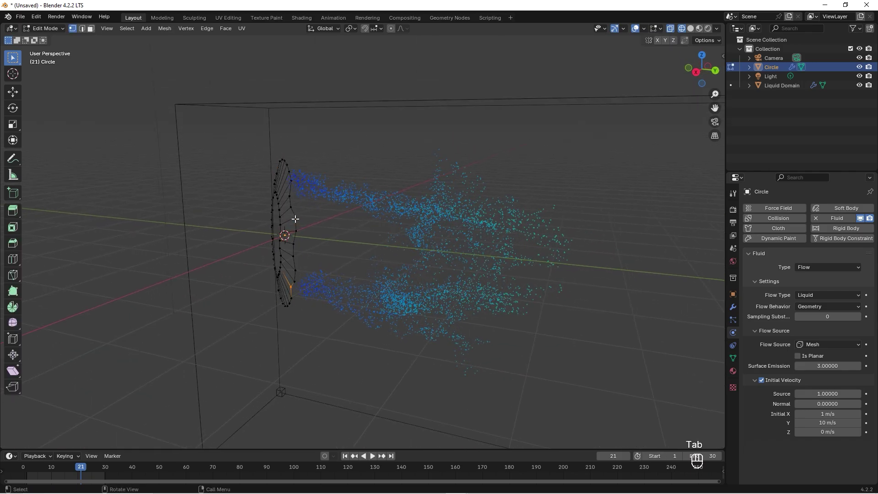
key("a")
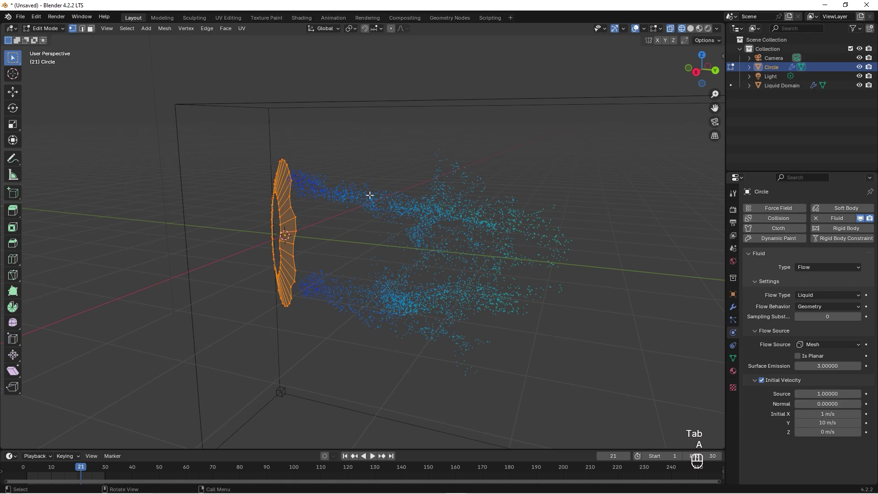
key("s")
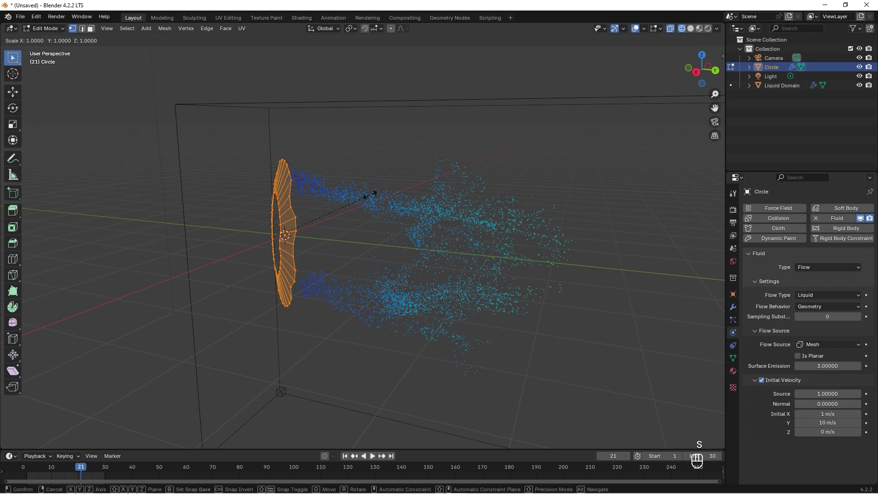
left_click(332, 206)
middle_click_drag(332, 205, 300, 218)
key("g")
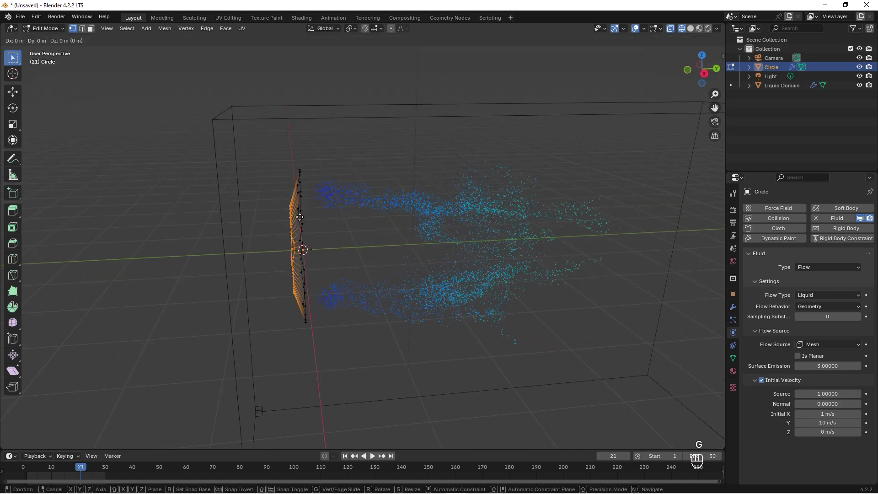
left_click(290, 222)
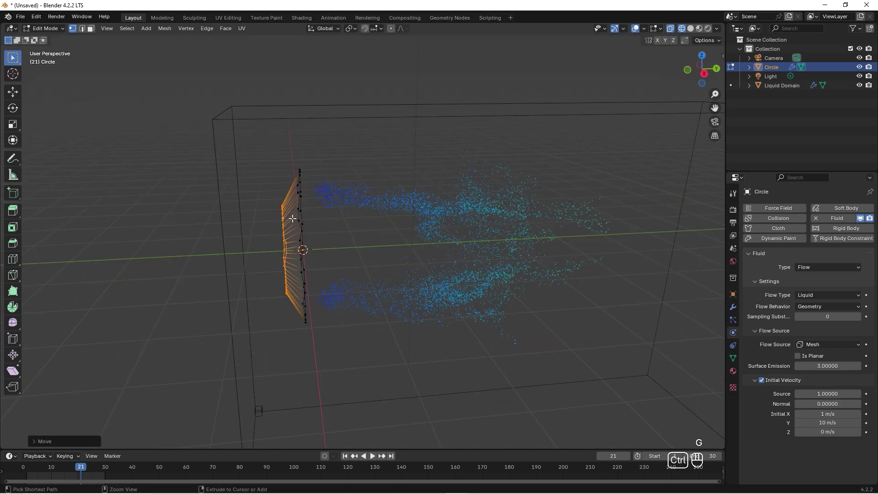
- Add a loop cut between the emitter's outer and inner loops and return to Object Mode
key("ctrl+r")
left_click(290, 223)
left_click(290, 188)
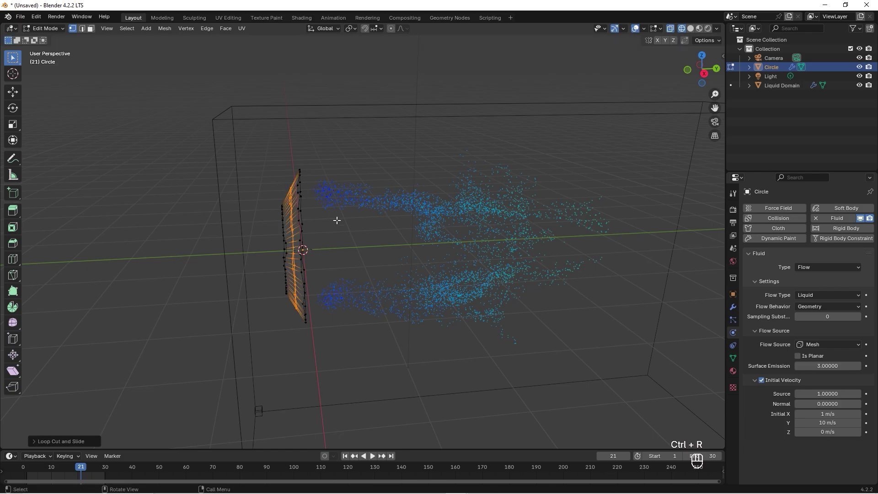
left_click(389, 234)
key("Tab")
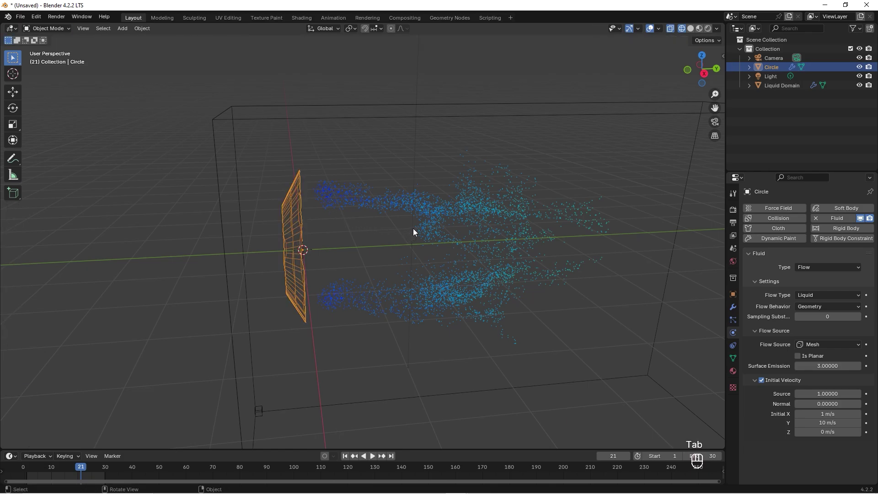
- Free and rebake the Liquid Domain's fluid data with the reshaped emitter, and review the particles at frame 24
key("space")
key("space")
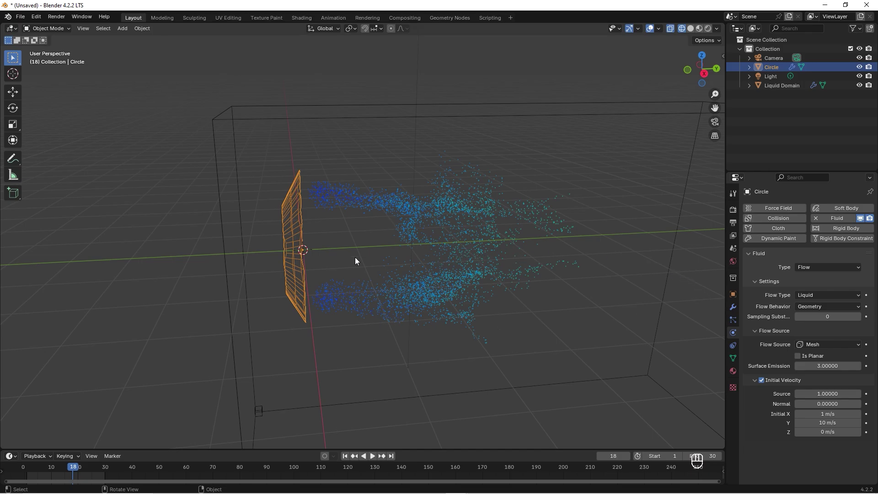
left_click(258, 409)
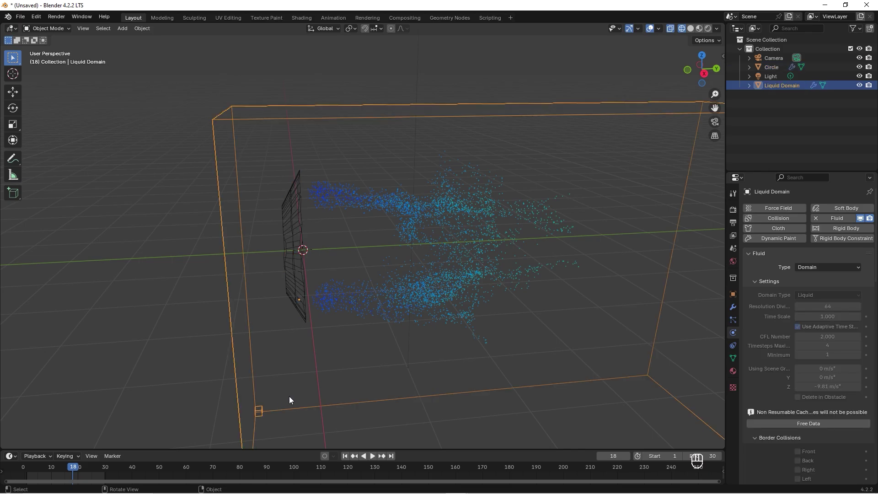
left_click(796, 422)
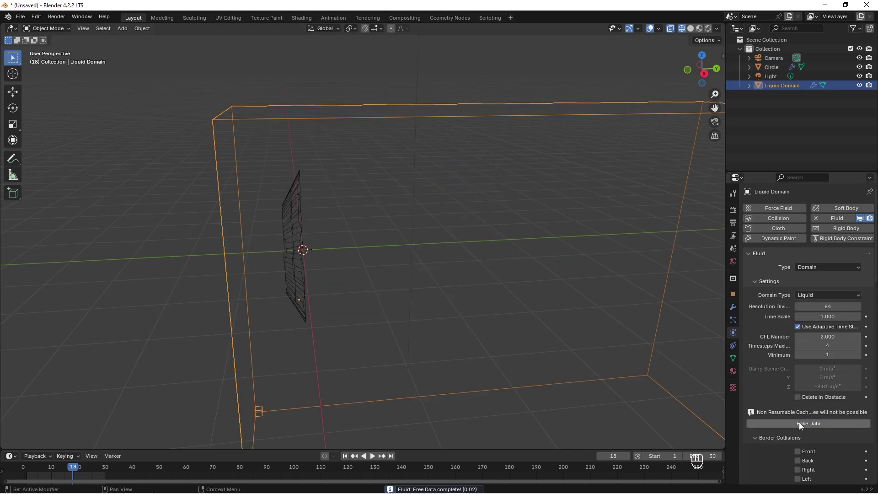
left_click(799, 421)
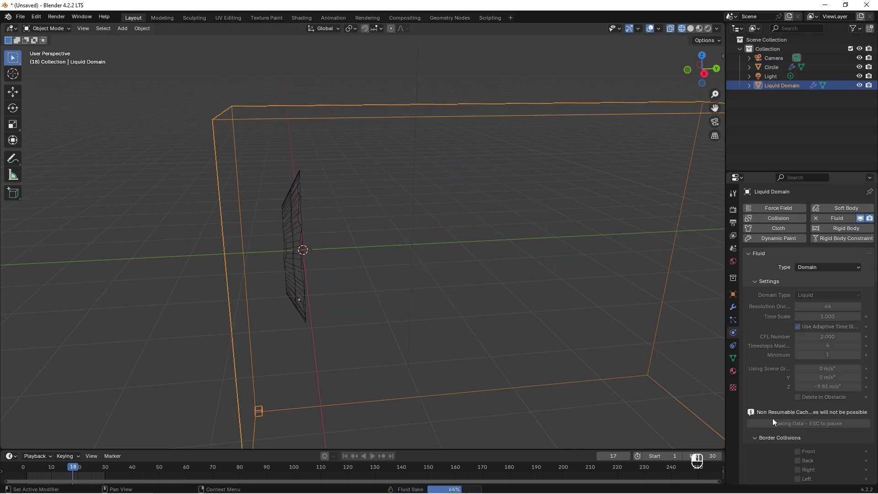
mouse_move(76, 468)
left_mouse_down()
mouse_move(30, 469)
mouse_move(90, 469)
left_mouse_up()
middle_click_drag(334, 303, 459, 309)
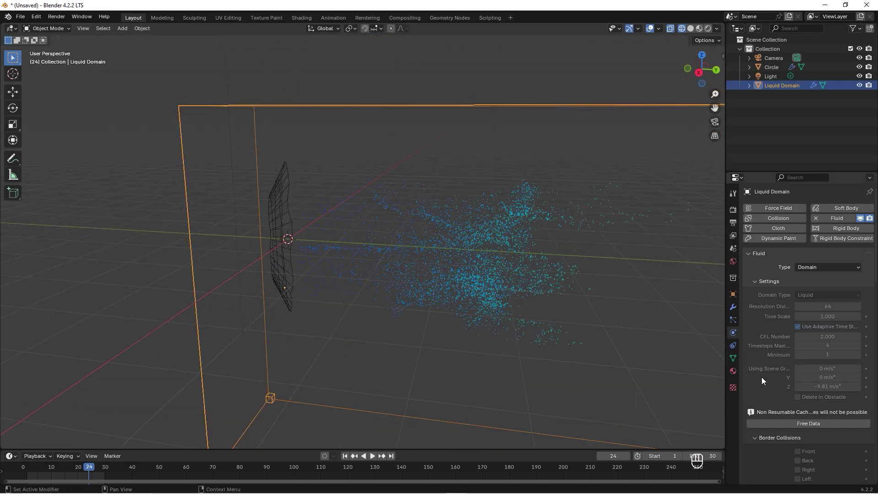
- Free the bake, set the domain's Resolution Divisions to 128, rebake the data and play it back to frame 22
left_click(809, 425)
left_click(860, 307)
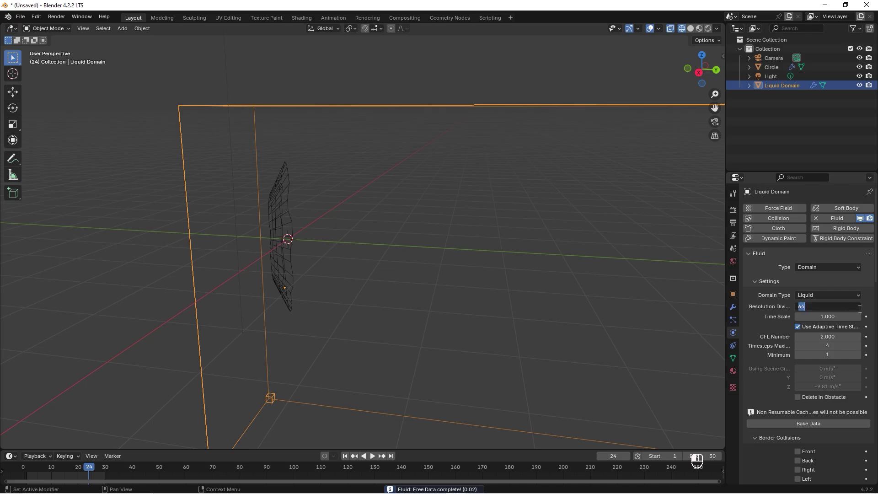
type("128")
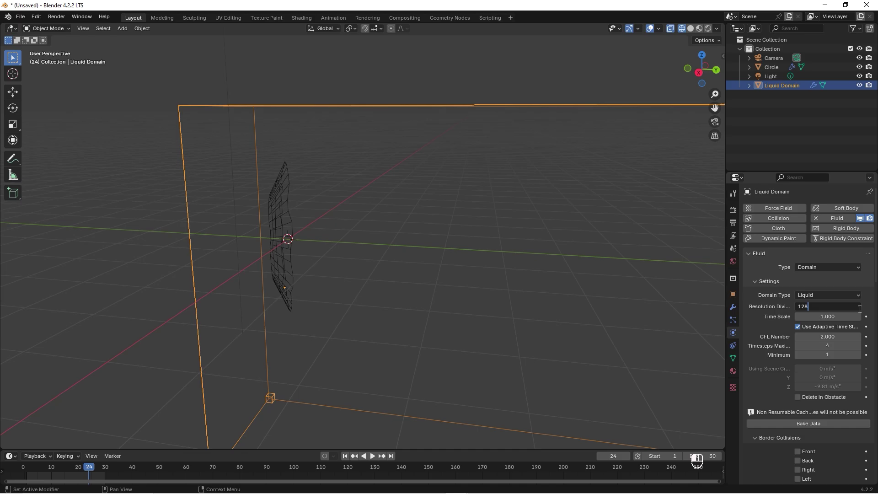
key("Return")
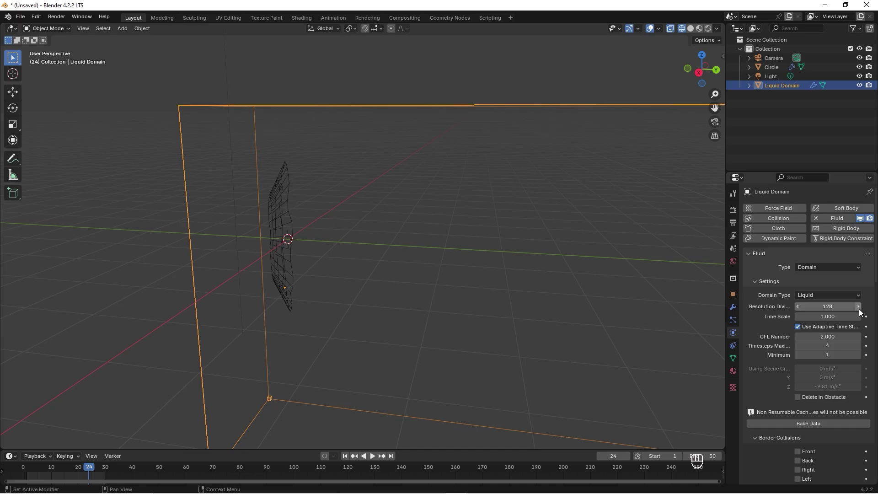
left_click(823, 423)
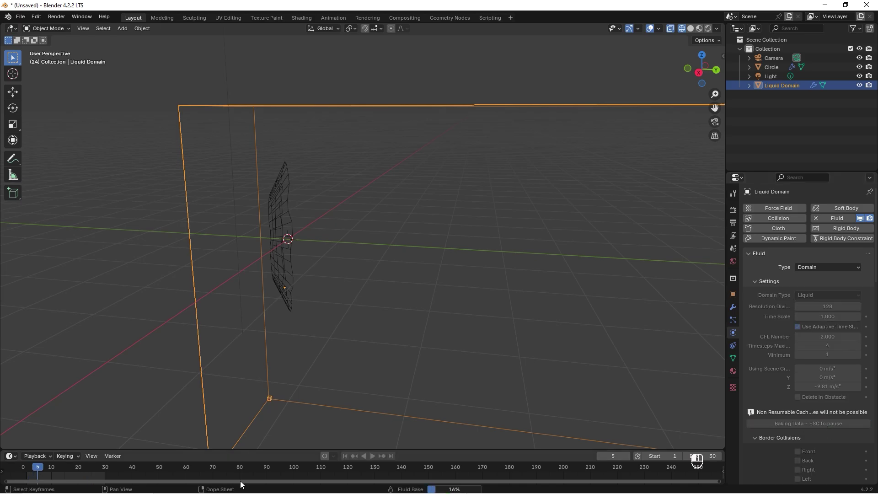
key("space")
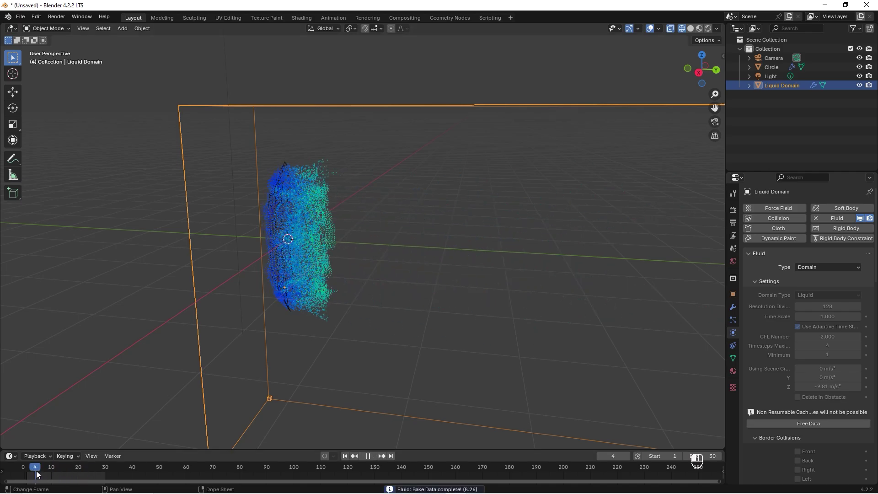
key("space")
- Align the camera to a view that frames the splash, render frame 22 and close the render window
middle_click_drag(329, 320, 377, 269)
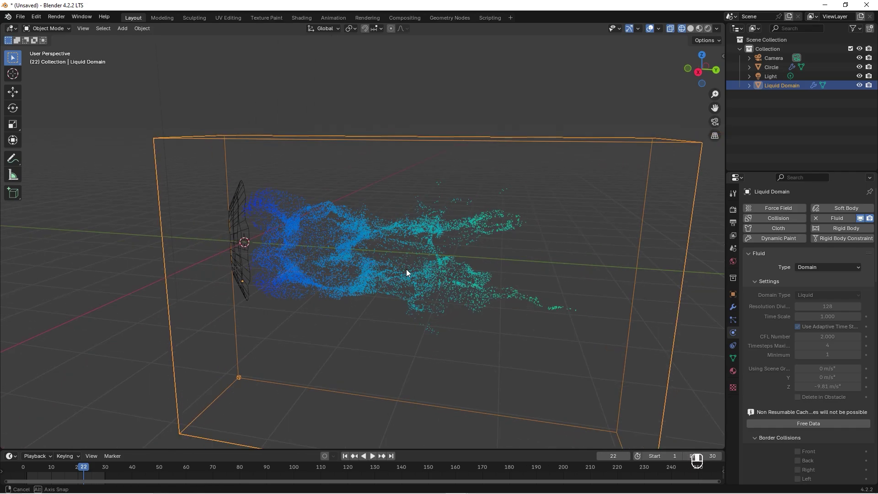
middle_click_drag(440, 262, 403, 251)
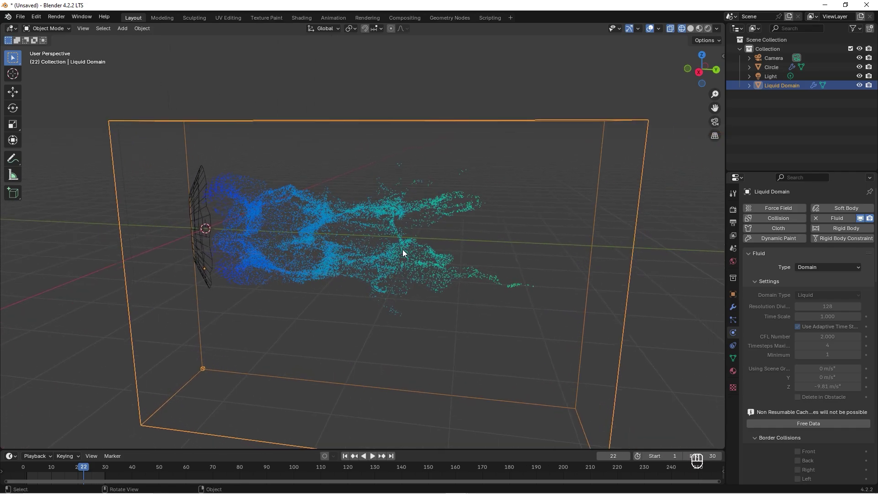
scroll(402, 251, "down", 4)
scroll(402, 251, "up", 2)
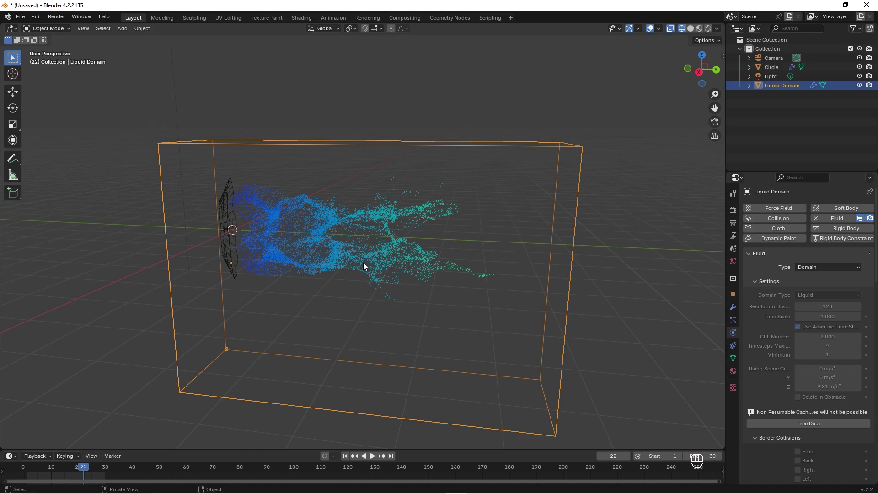
key("ctrl+alt+KP_0")
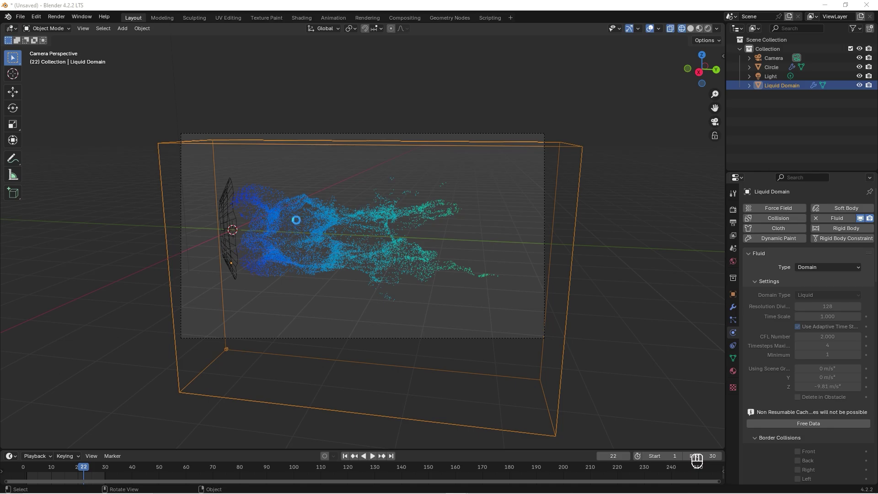
key("F12")
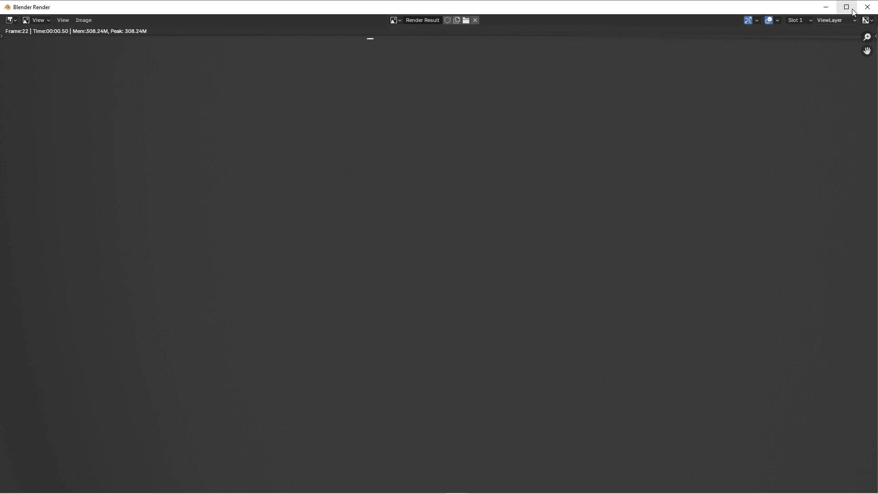
left_click(867, 6)
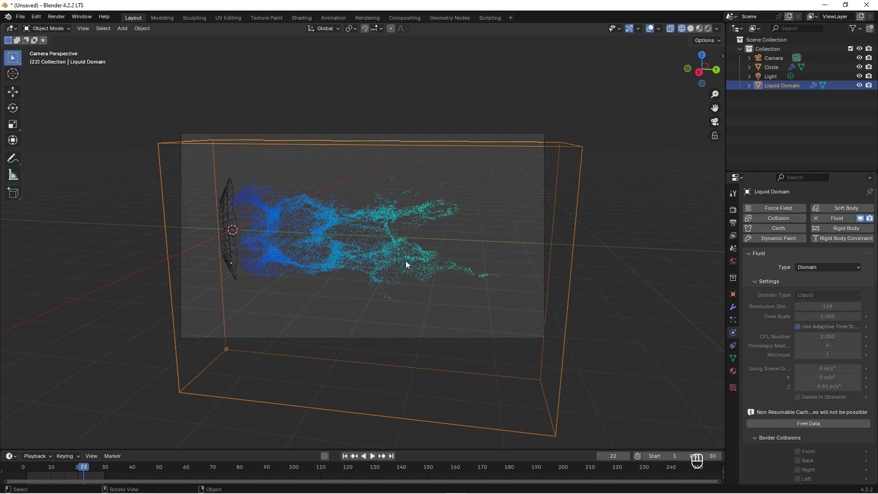
- Free the domain's baked data and enable the Is Resumable option in its cache settings
scroll(781, 291, "down", 15)
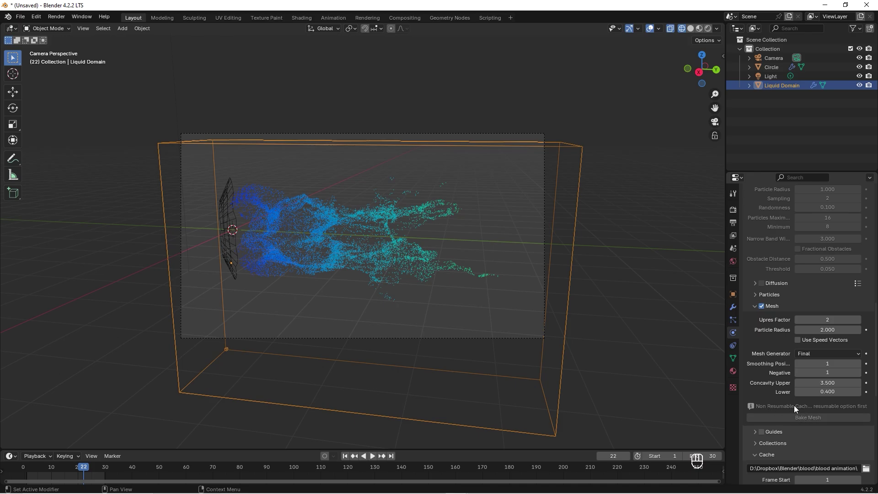
scroll(805, 406, "down", 5)
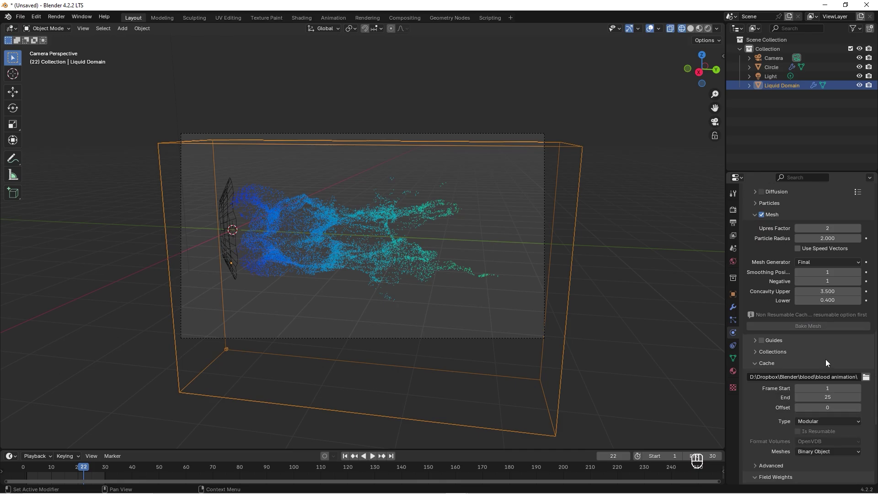
scroll(832, 230, "up", 15)
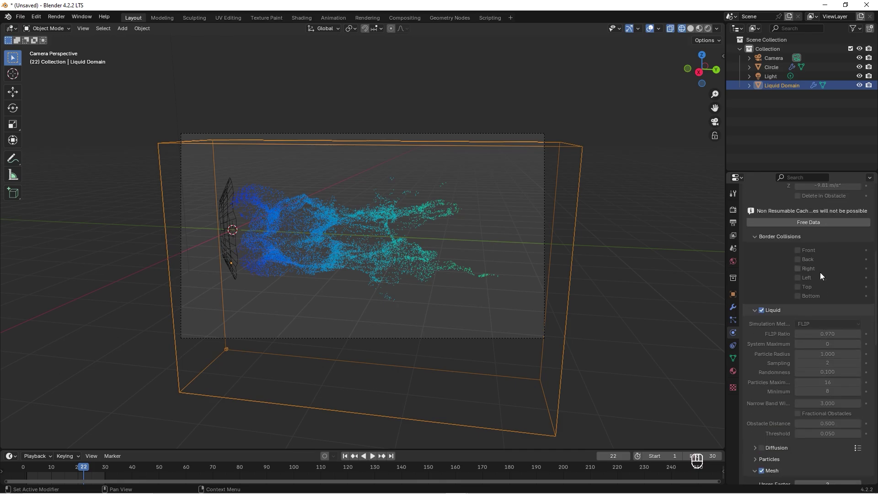
left_click(809, 314)
scroll(811, 303, "down", 15)
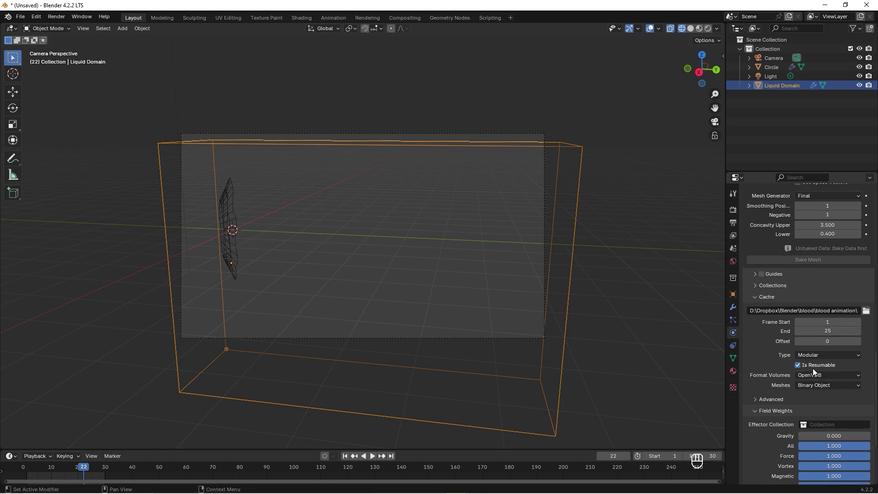
- Bake the Liquid Domain's resumable fluid data and bake its mesh
scroll(814, 316, "up", 12)
scroll(816, 319, "up", 13)
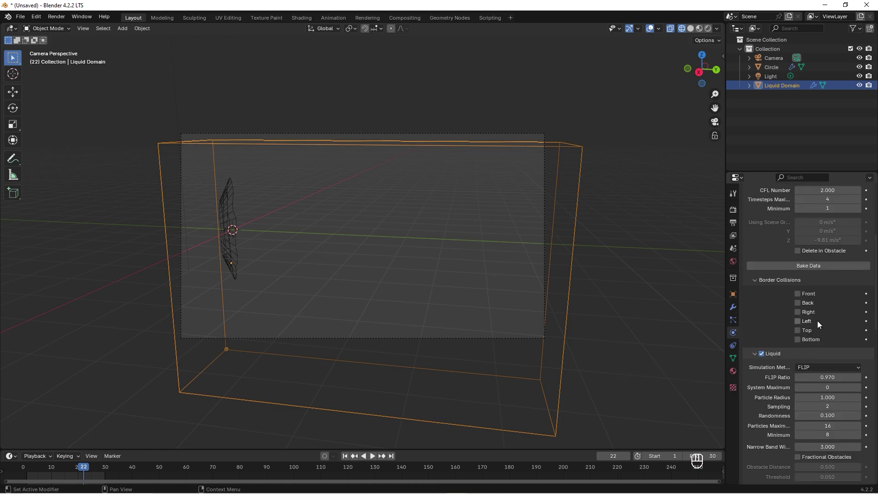
left_click(809, 358)
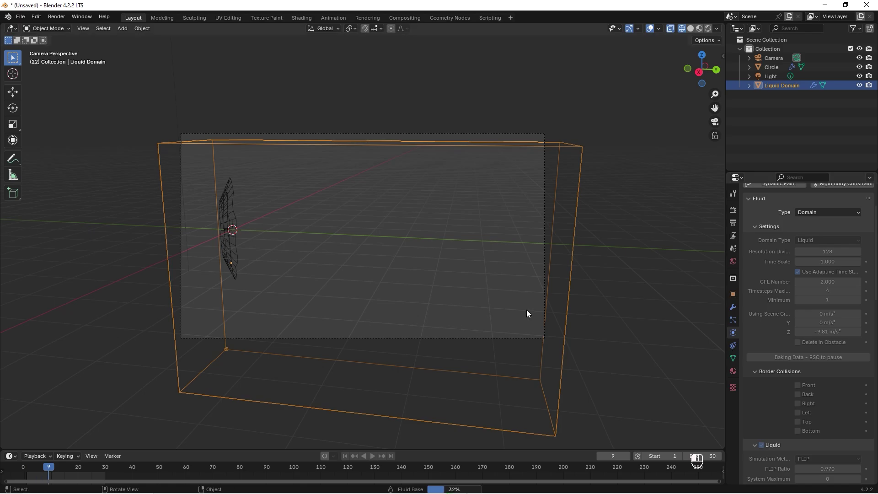
scroll(801, 304, "down", 17)
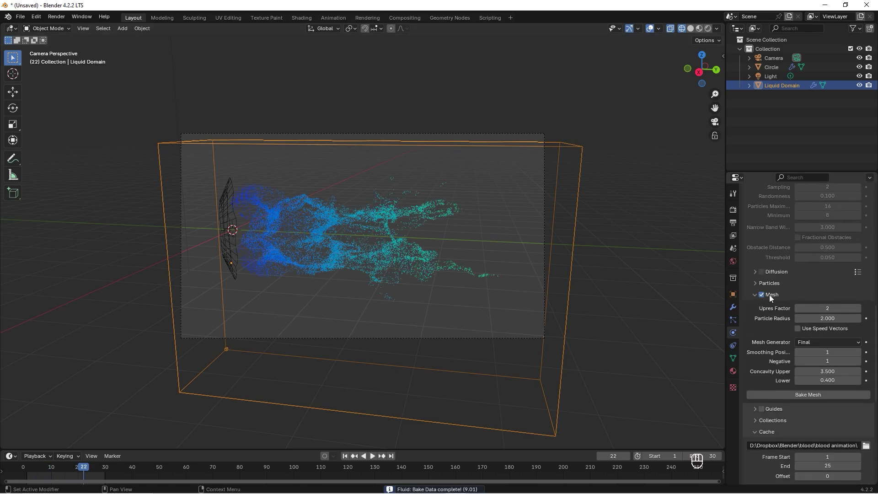
left_click(806, 395)
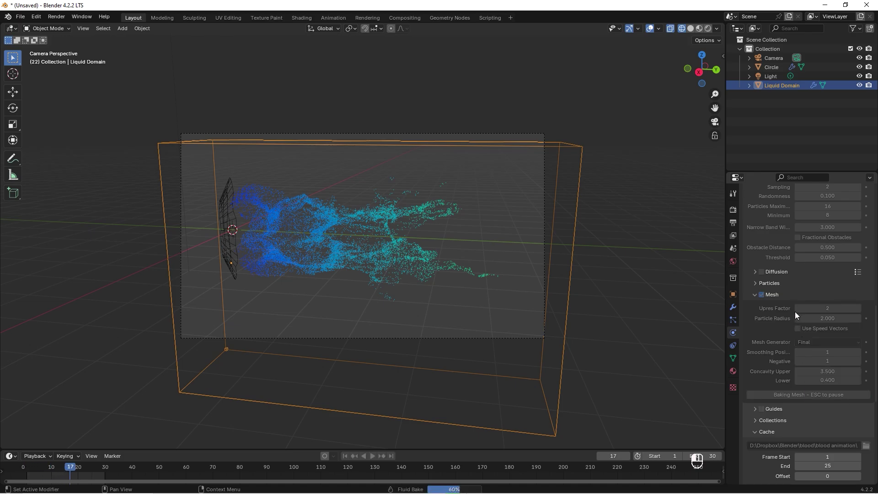
- Play back the baked mesh, stop at frame 21, render that frame and close the render window
key("space")
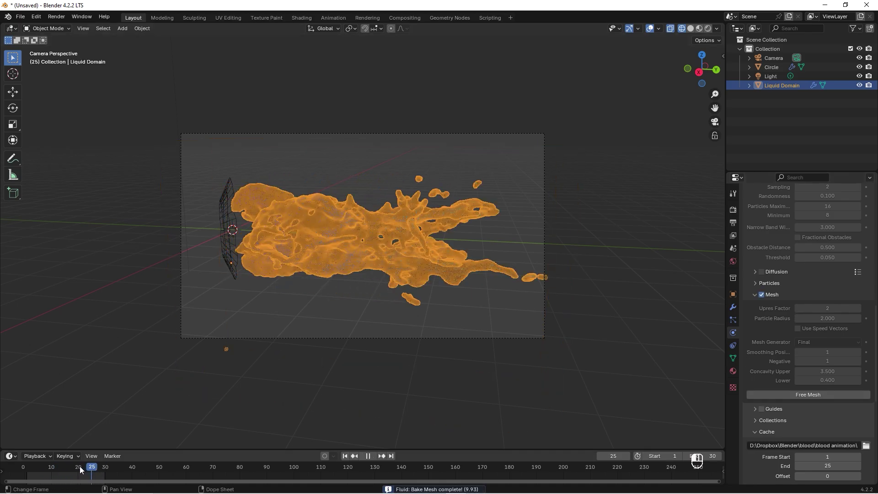
key("space")
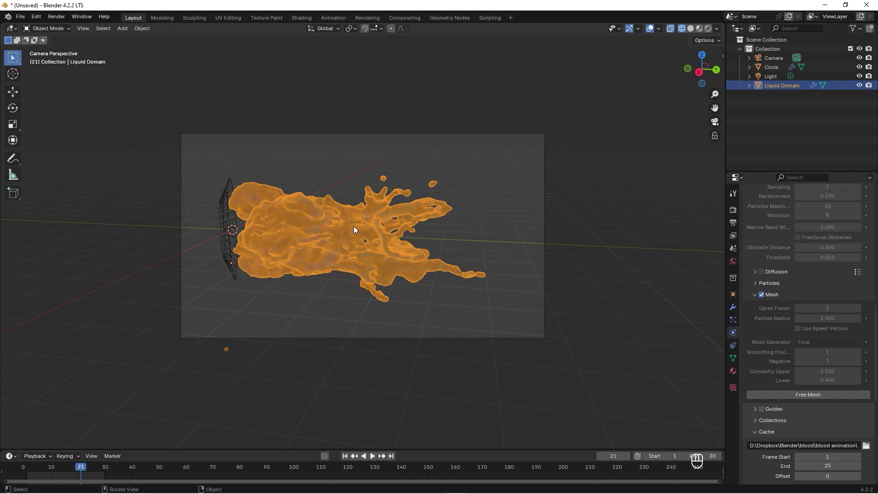
key("F12")
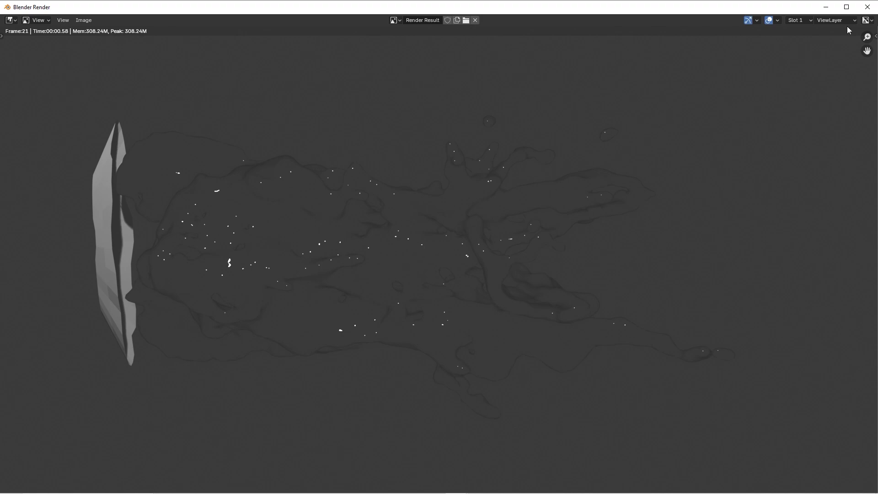
left_click(868, 7)
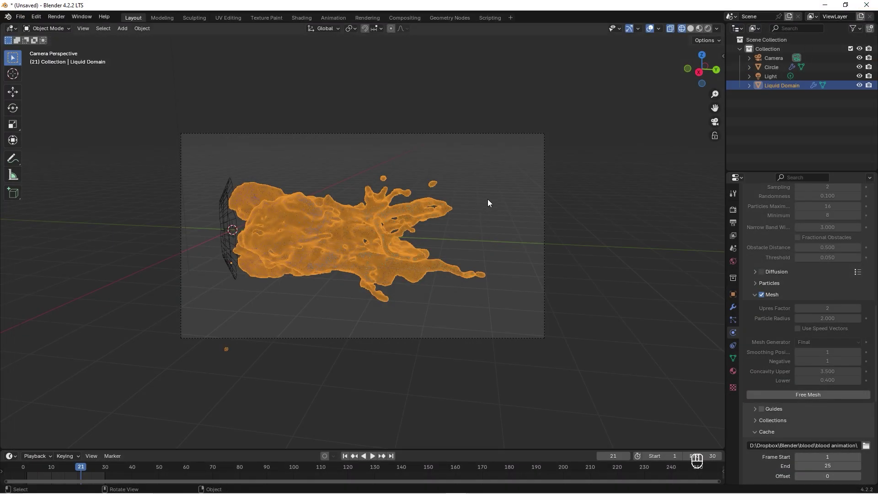
- Assign an Environment Texture to the World background color and load the brown_photostudio_02 image into it
left_click(734, 261)
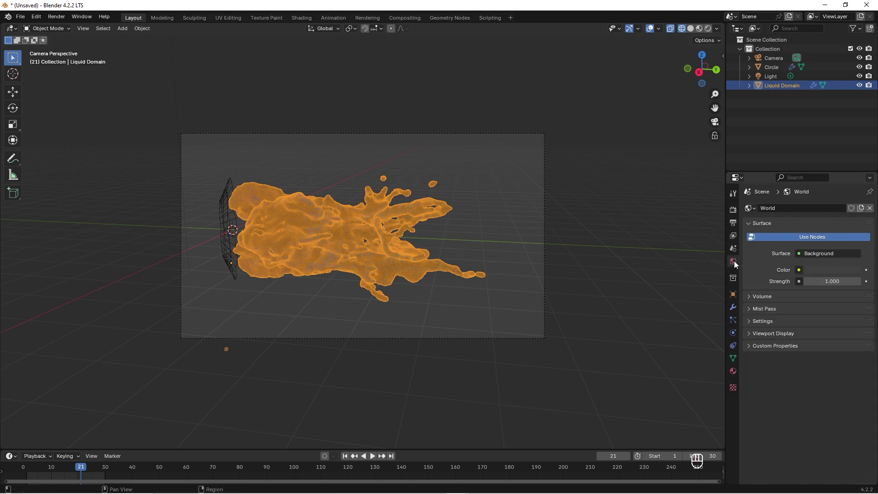
left_click(798, 270)
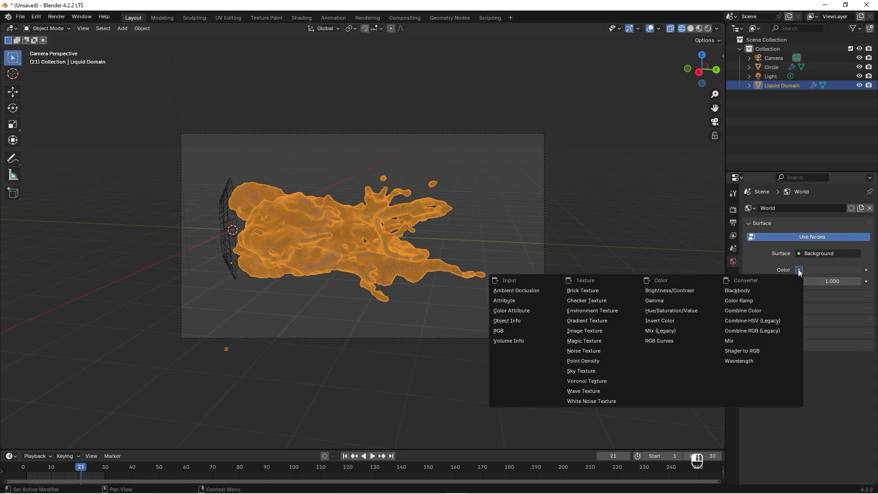
left_click(600, 310)
left_click(833, 281)
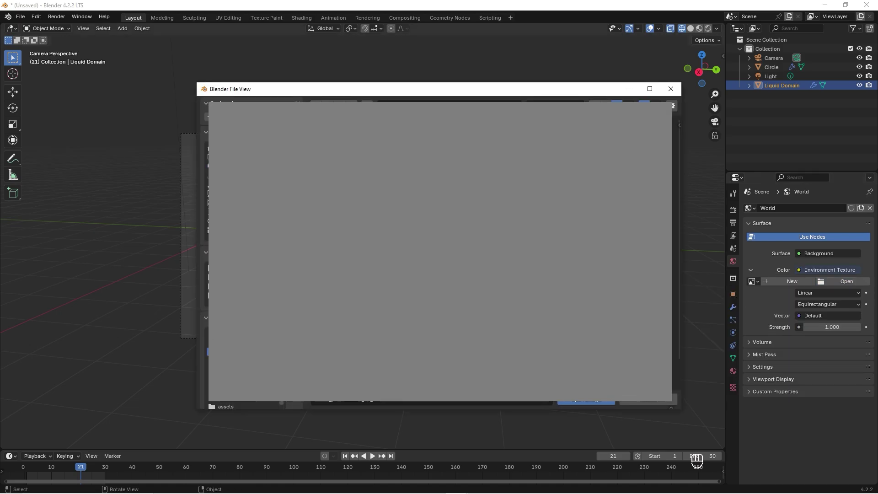
left_click(586, 401)
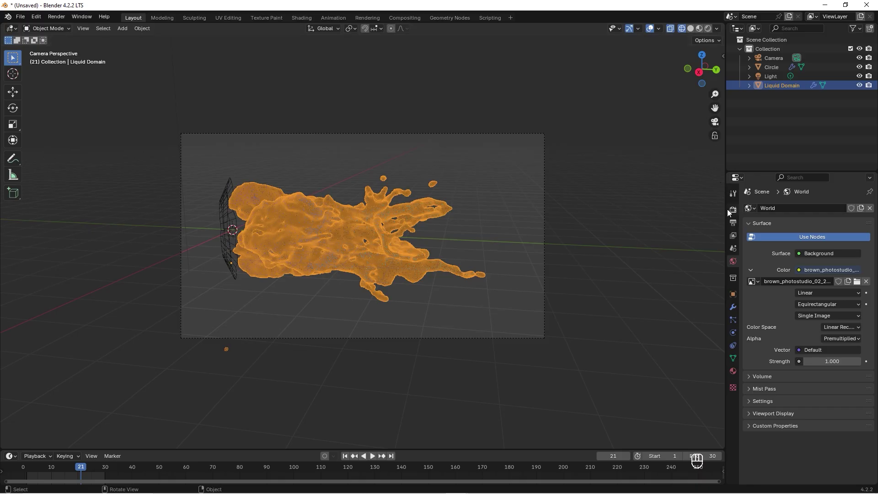
- Set the render engine to Cycles and its device to GPU Compute
left_click(732, 210)
left_click(806, 208)
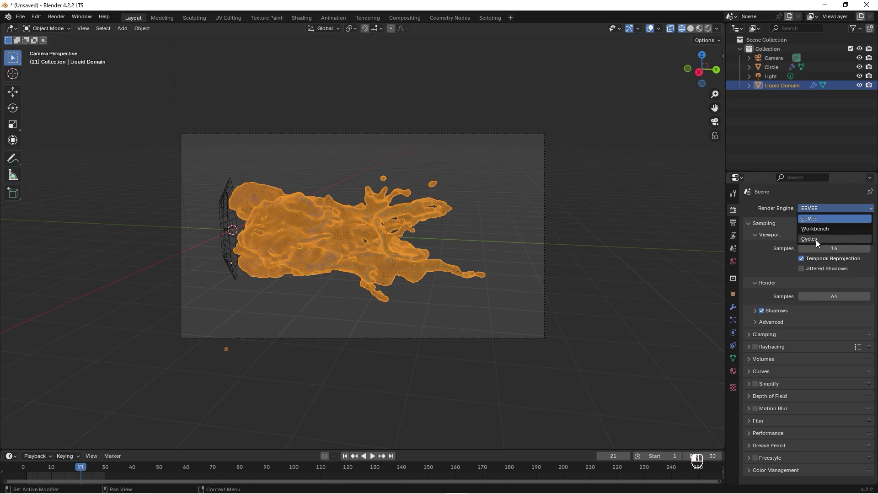
left_click(816, 240)
left_click(814, 233)
left_click(815, 252)
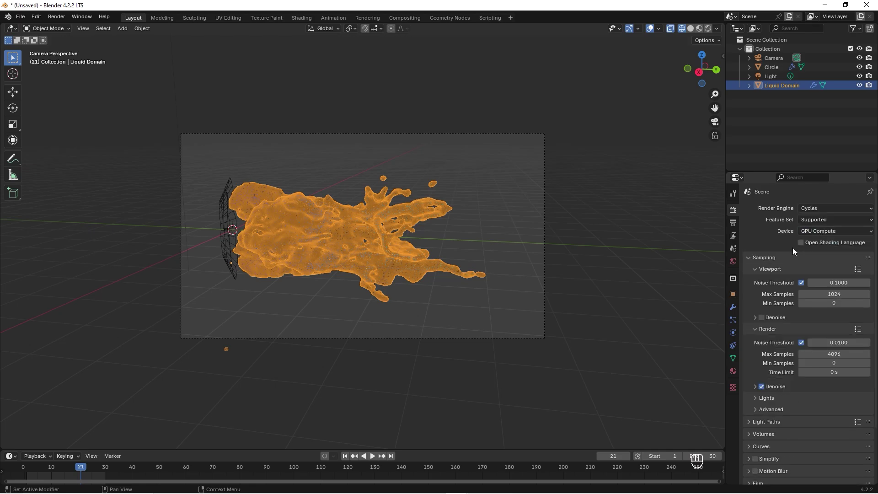
- Set the render Max Samples to 150
left_click(839, 354)
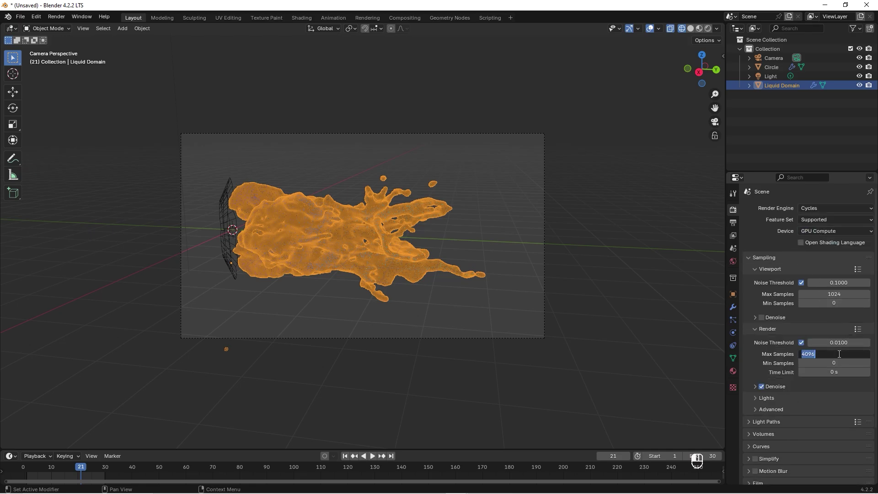
type("150")
key("Return")
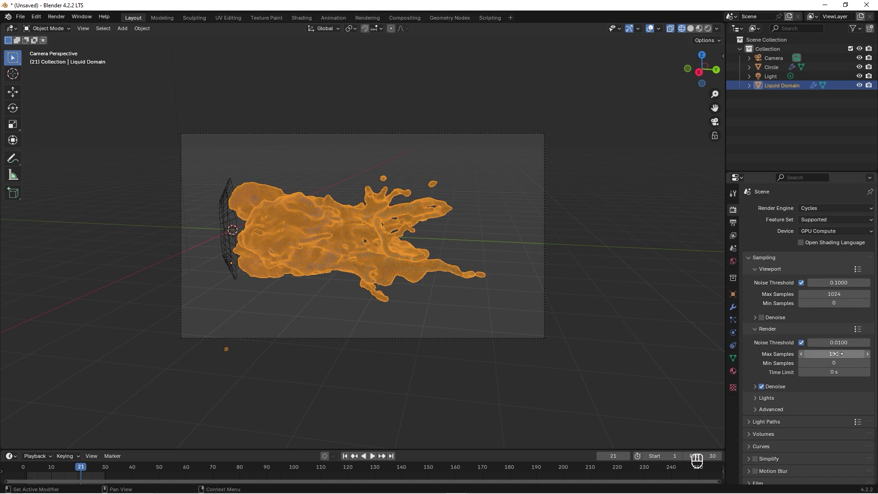
- Deselect the fluid mesh, render frame 21 with Cycles and dismiss the render window
left_click(527, 207)
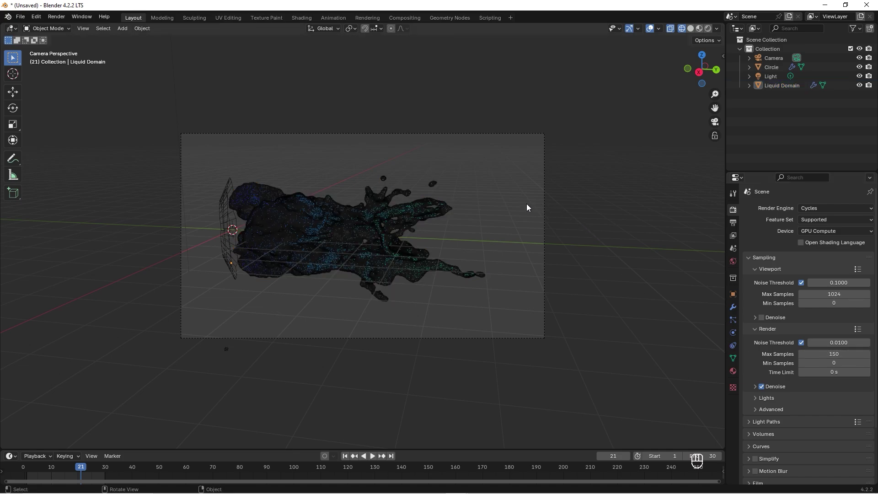
key("F12")
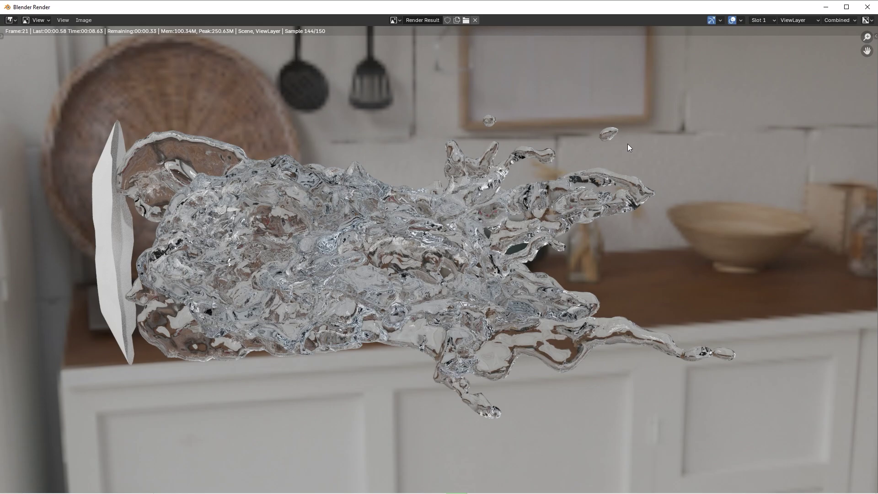
left_click(826, 7)
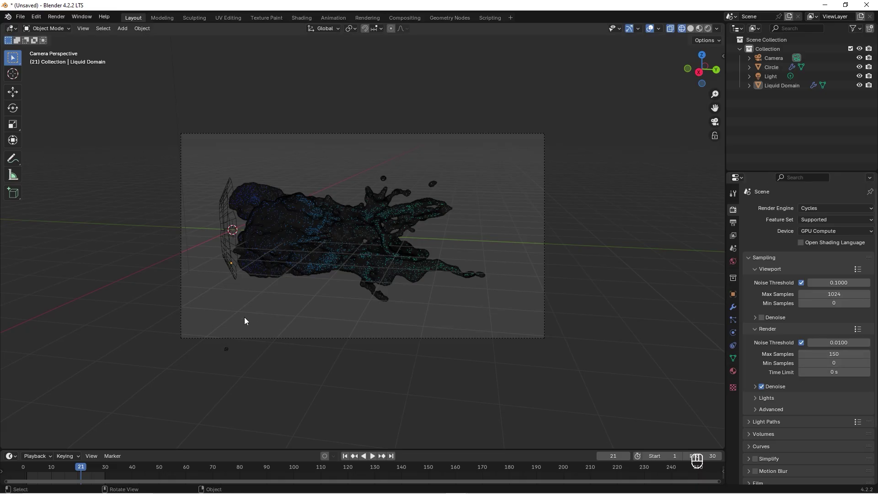
- Select the Liquid Domain and bring its fluid Mesh settings into view
left_click(226, 349)
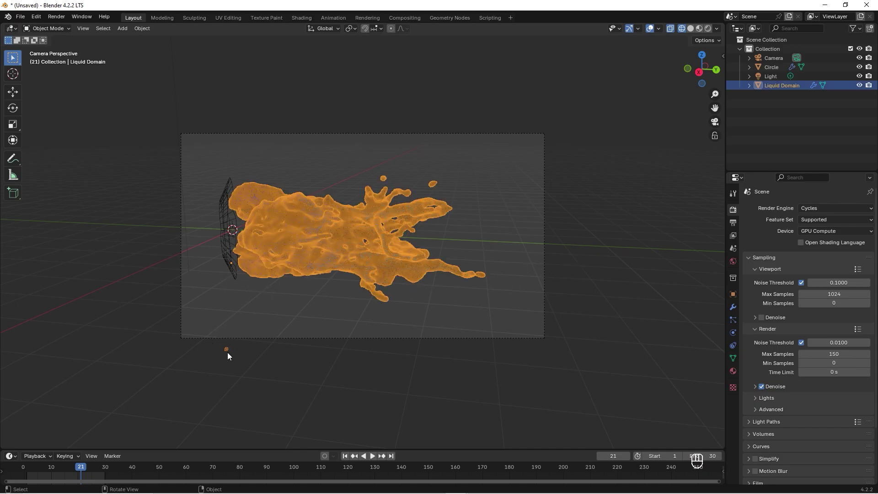
left_click(733, 333)
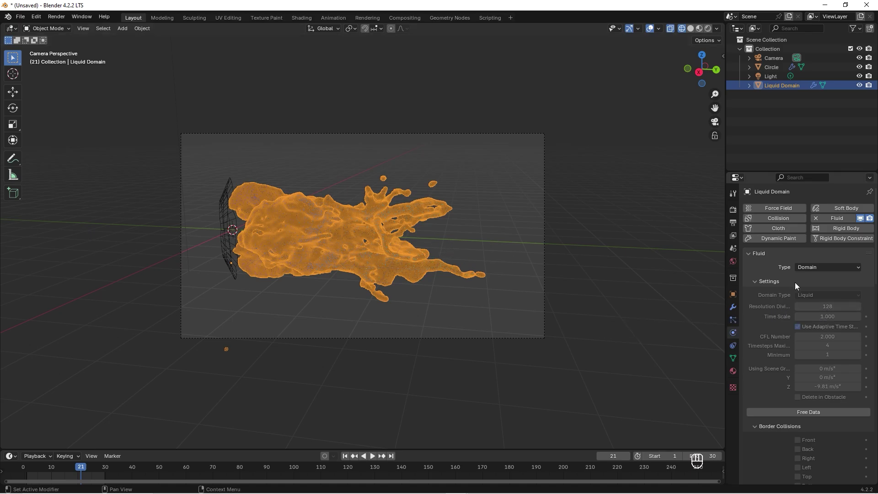
scroll(801, 282, "down", 5)
scroll(806, 282, "down", 5)
scroll(806, 282, "down", 5)
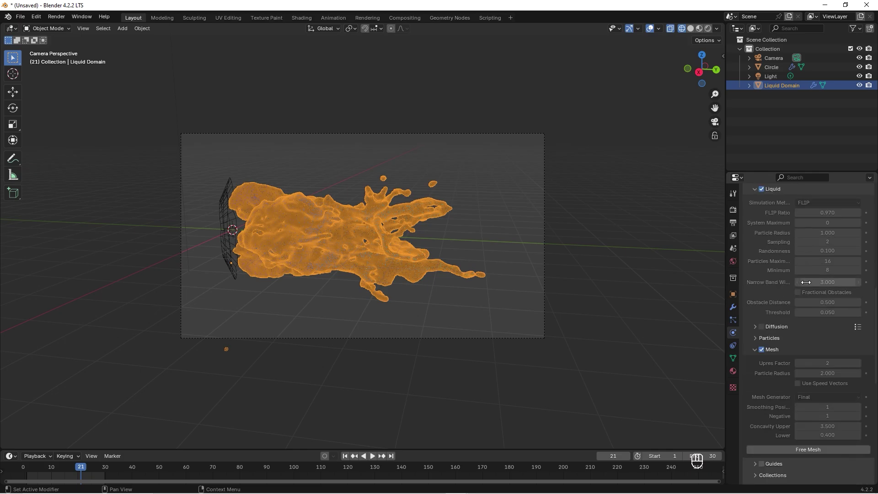
scroll(806, 282, "down", 4)
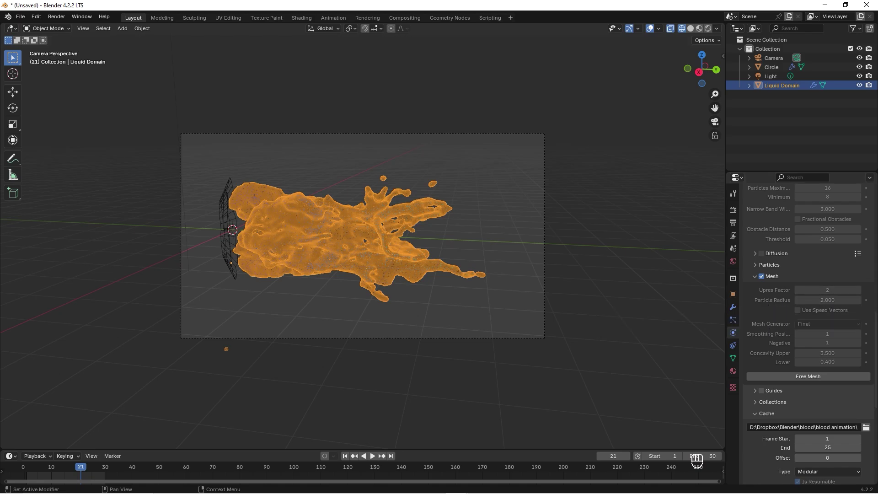
- Switch to the image viewer, compare the blood renders from uf-1-pr1,5 to uf-4-pr2 for upres factor and particle radius, and close it
key("alt+Tab")
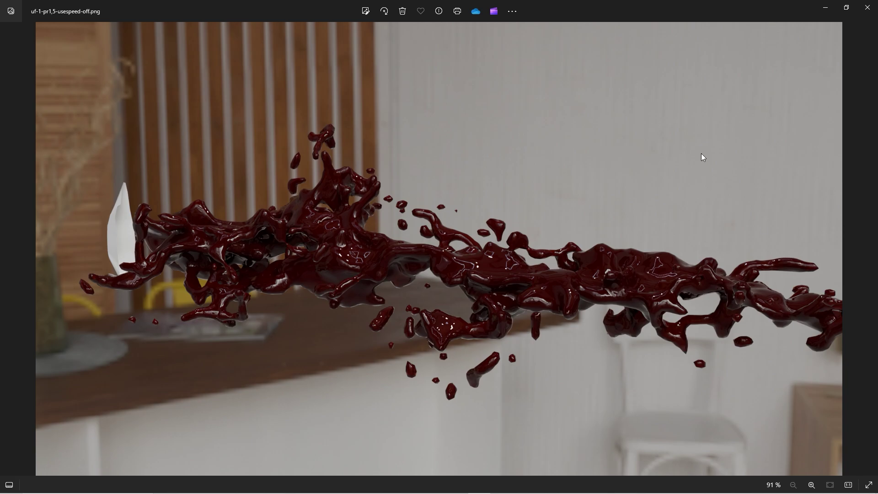
key("Right")
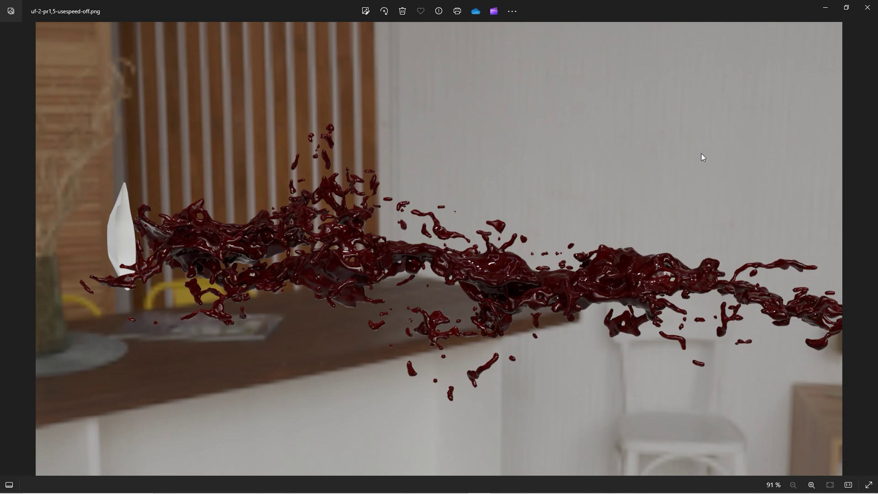
key("Right")
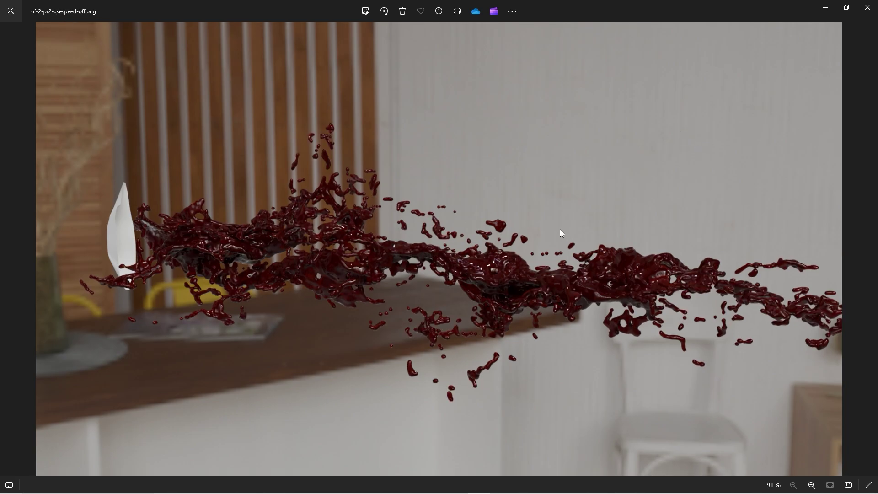
key("Right")
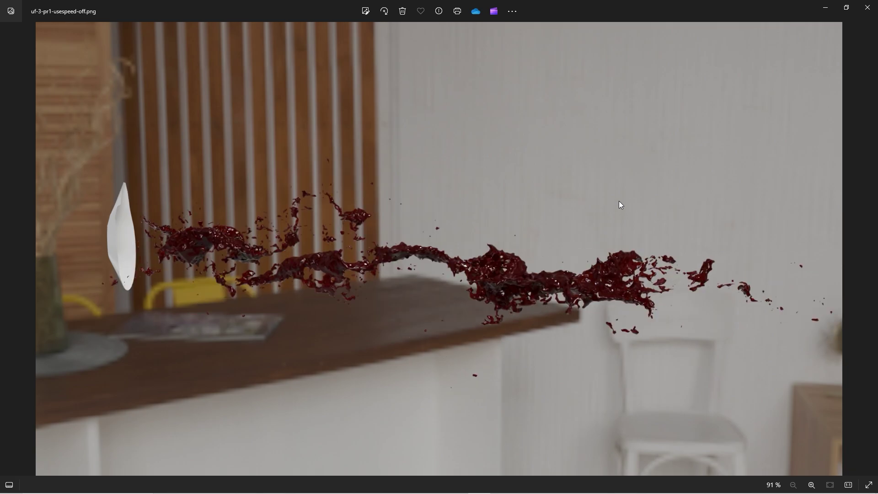
key("Right")
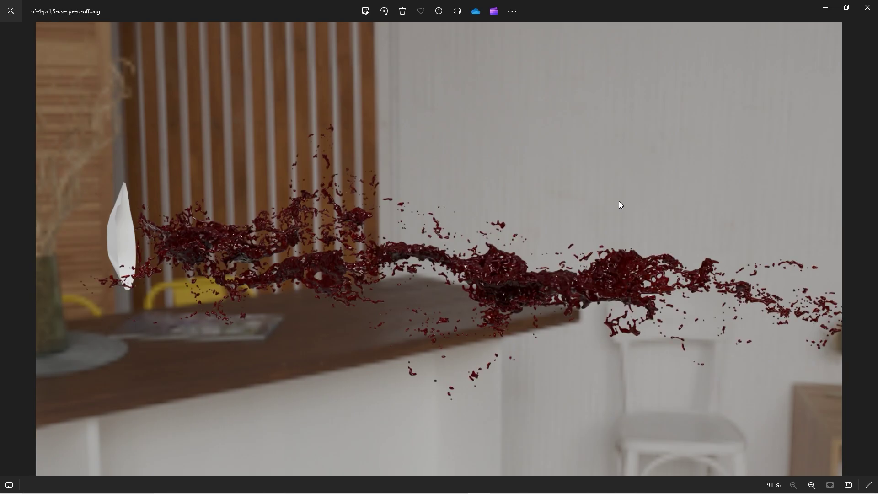
key("Right")
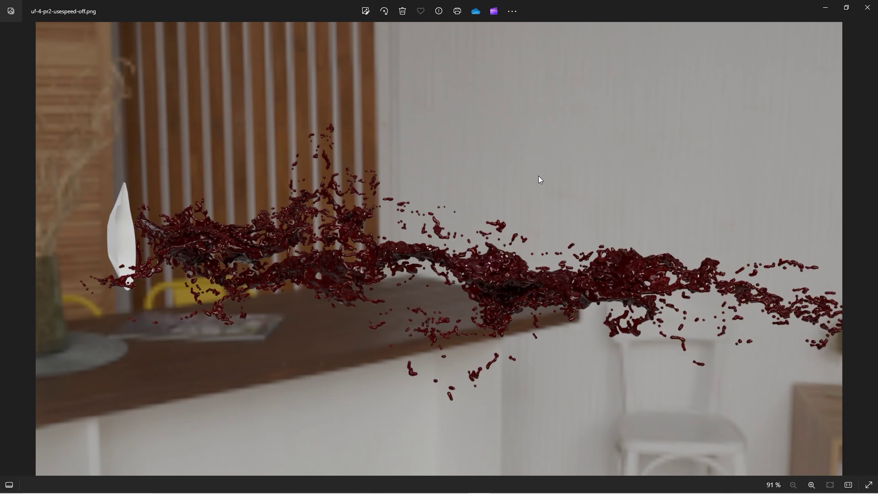
key("Left")
key("Left")
key("Left")
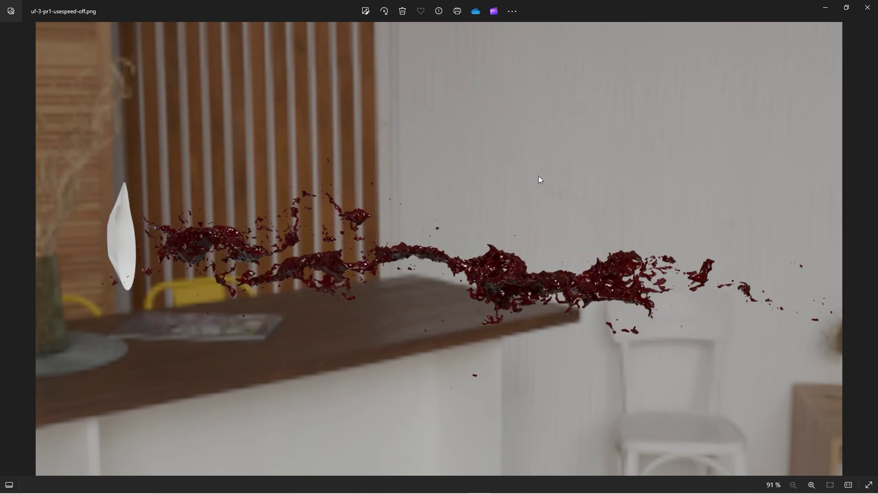
key("Left")
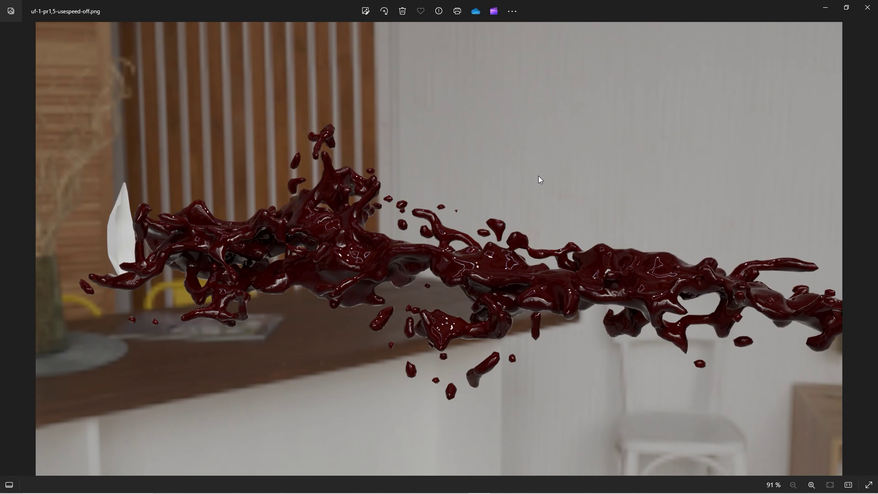
left_click(868, 8)
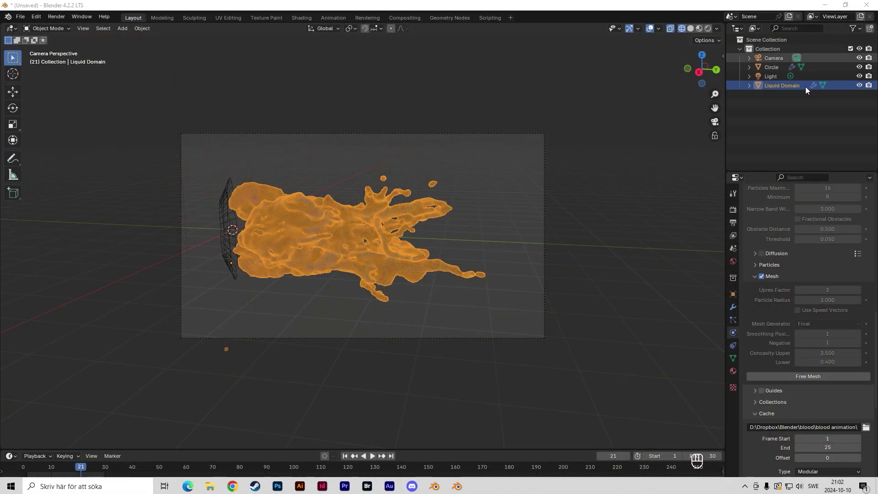
- Free the Liquid Domain's baked mesh and set the mesh Upres Factor to 4
scroll(793, 304, "down", 5)
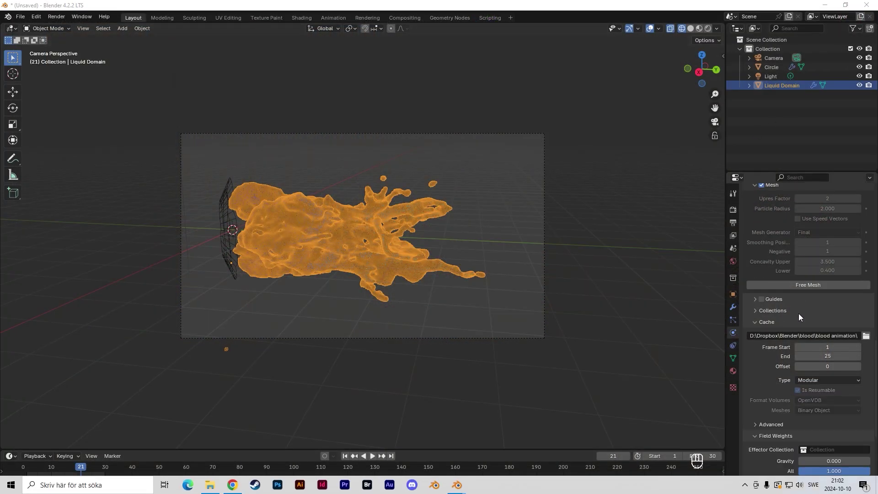
left_click(803, 285)
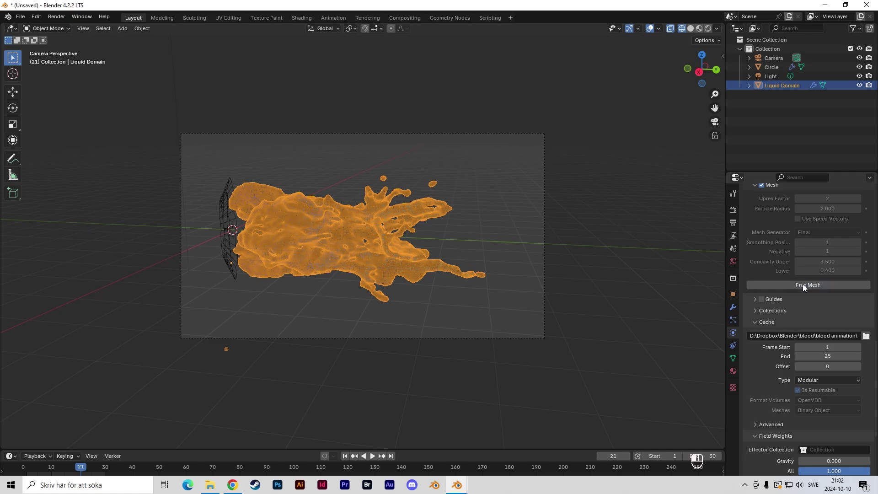
scroll(834, 279, "up", 3)
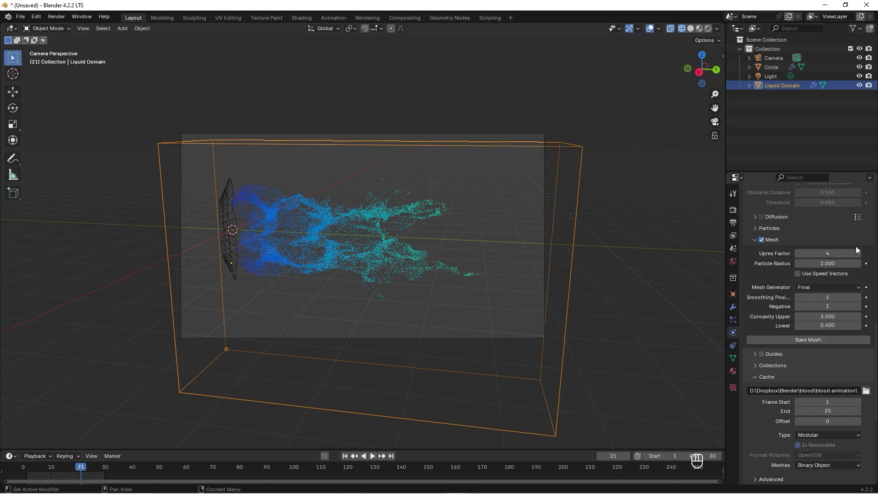
- Bake the Liquid Domain's mesh, then render frame 24 and dismiss the render window
left_click(794, 341)
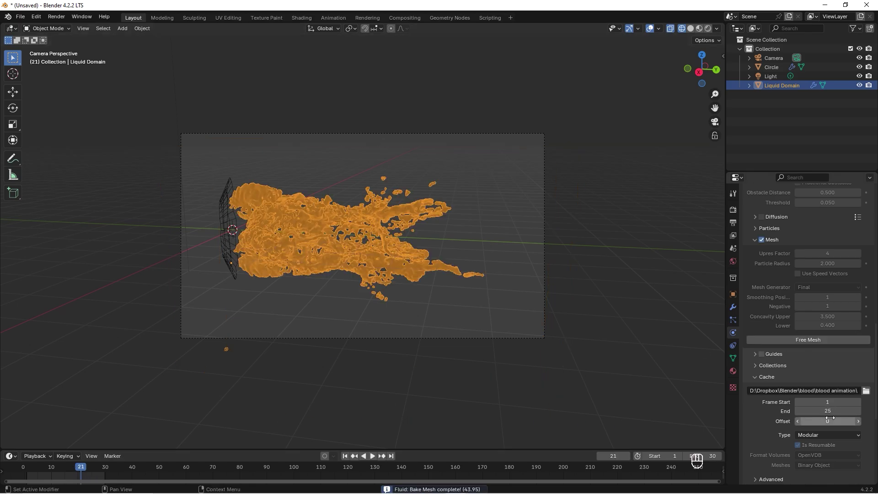
key("space")
left_click(103, 473)
left_click_drag(102, 472, 90, 471)
key("space")
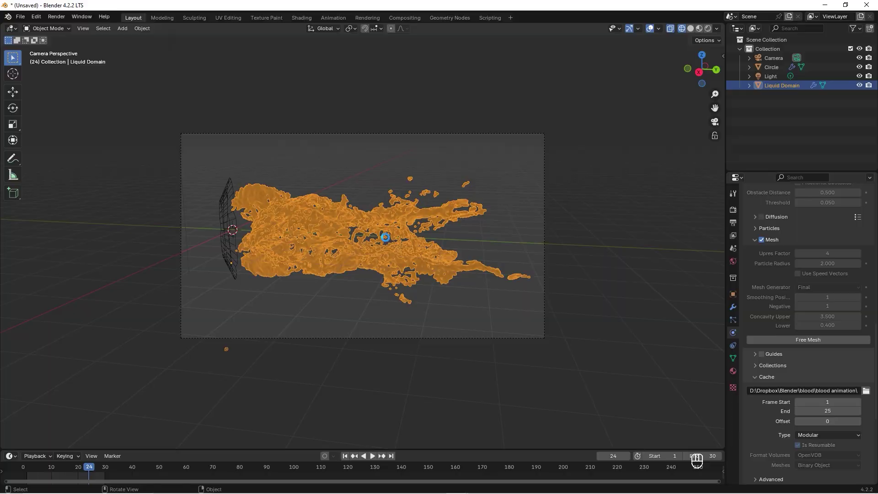
key("F12")
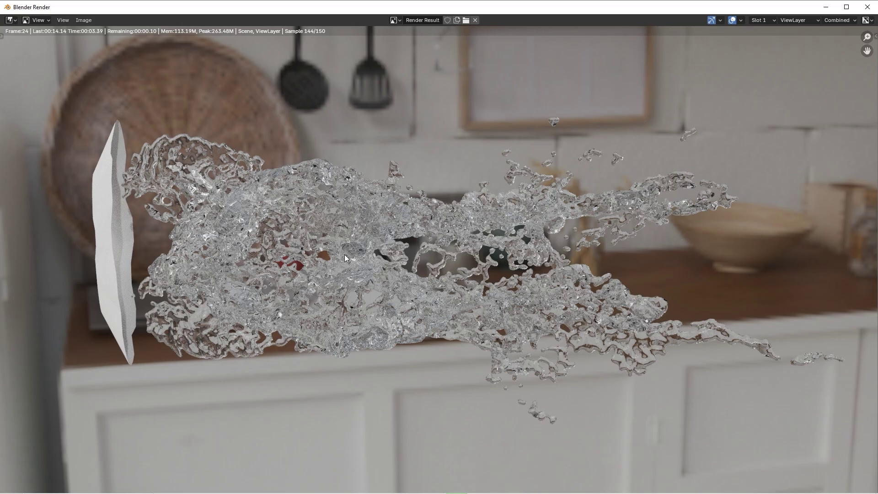
key("Escape")
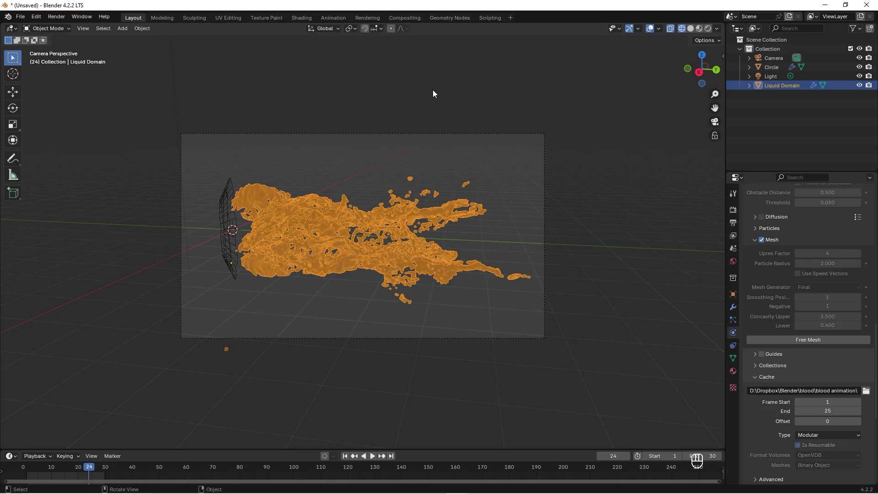
- Switch to the Shading workspace and delete the Volume Absorption and Glass BSDF nodes from the Liquid Domain Material
left_click(301, 18)
middle_click_drag(388, 86, 424, 189)
middle_click_drag(501, 348, 298, 384, "shift")
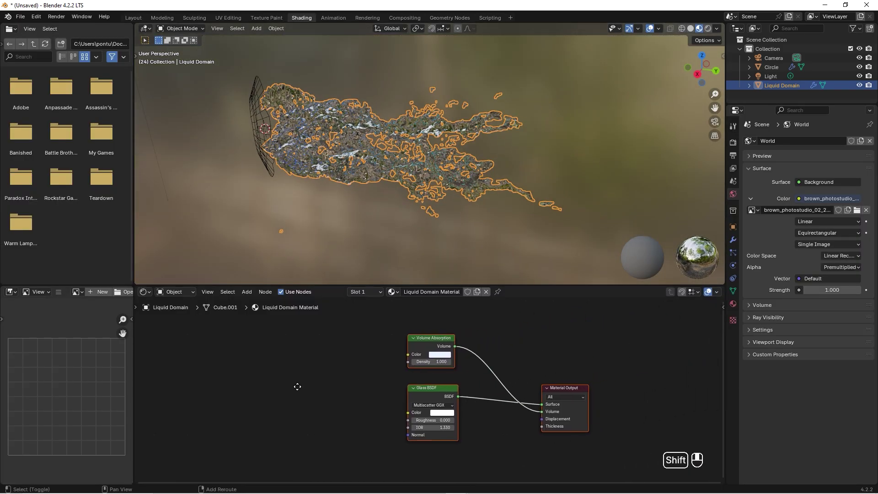
left_click(435, 334)
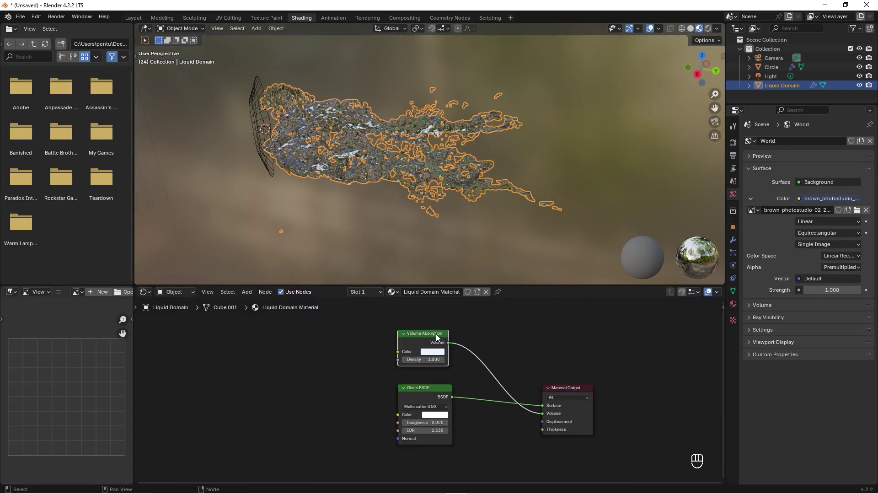
key("Delete")
left_click(437, 389)
key("Delete")
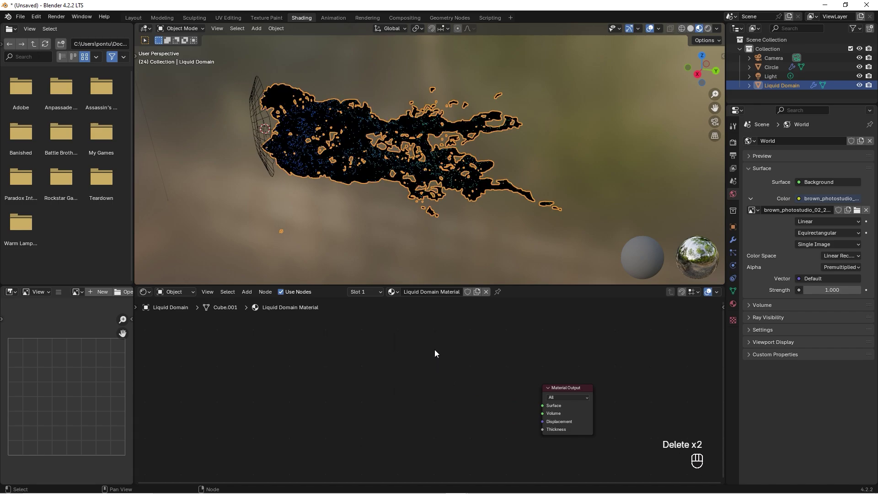
- Add a Principled BSDF node and connect its BSDF output to the Material Output's Surface input
key("shift+a")
left_click(435, 349)
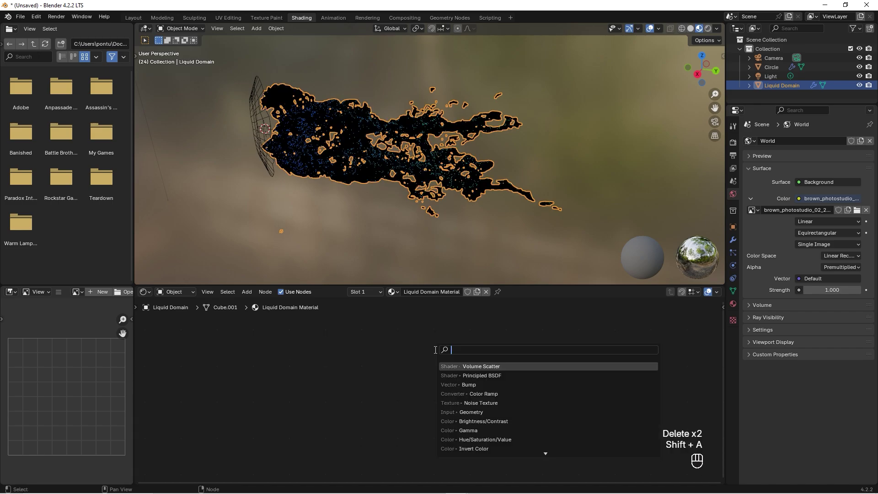
left_click(503, 376)
left_click(446, 352)
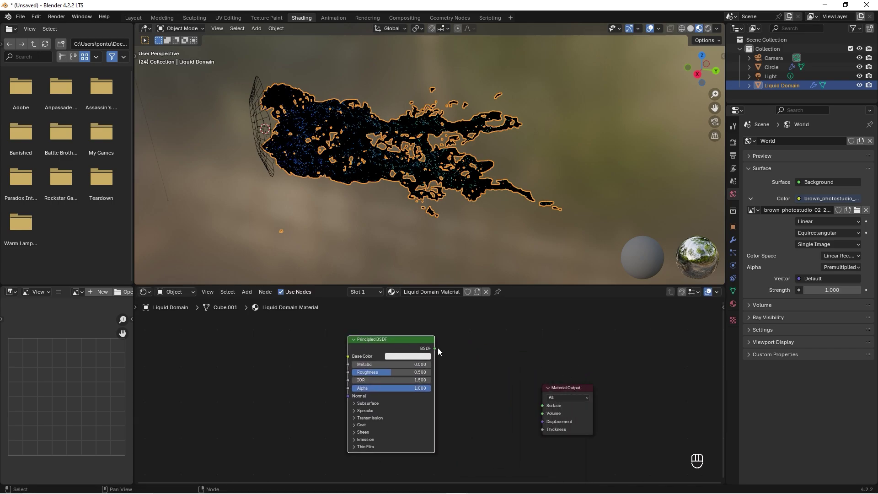
left_click_drag(436, 349, 543, 405)
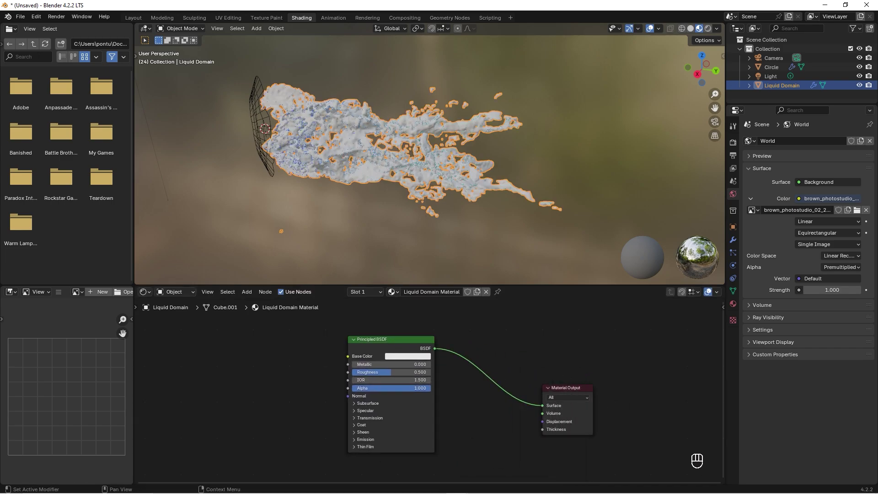
- Set the Principled BSDF's Base Color to the dark red hex value 830D00
left_click(414, 339)
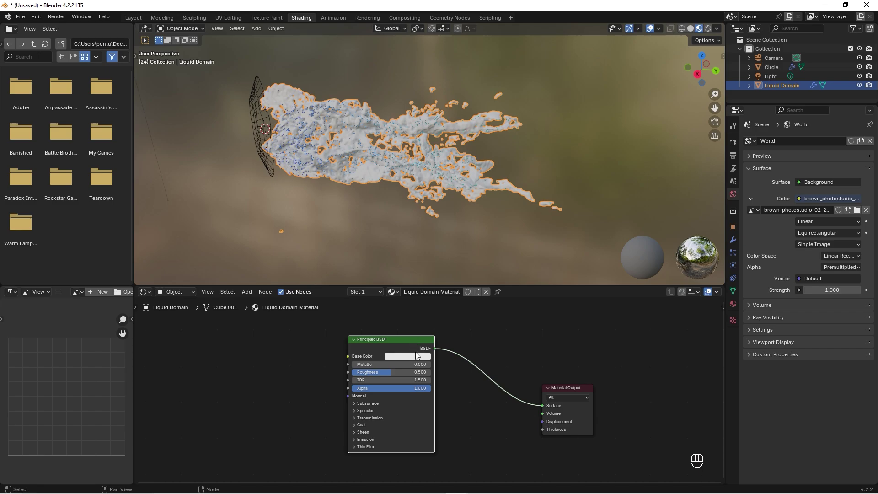
left_click(413, 356)
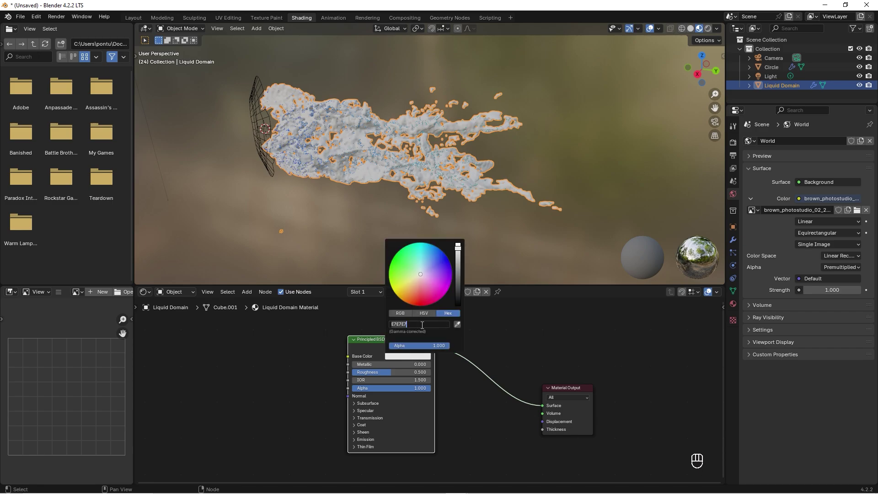
type("830D00")
key("Return")
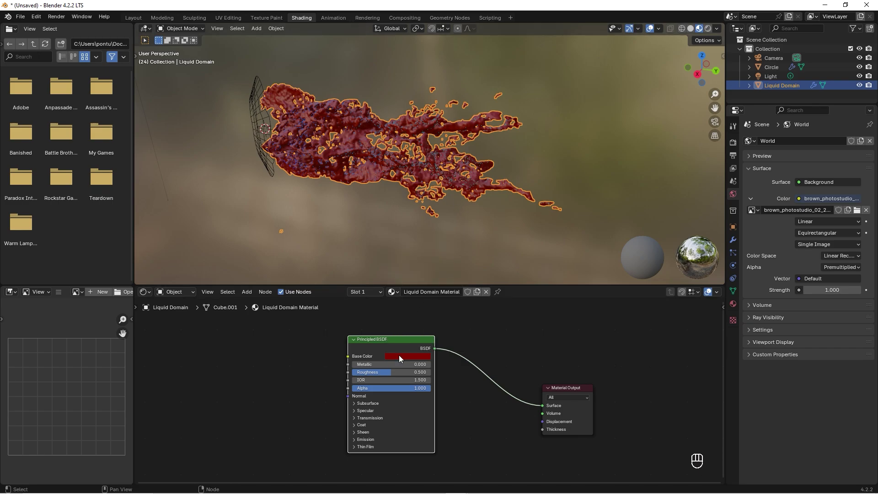
- Set the Principled BSDF's Roughness to 0 and its Transmission Weight to 0.9
left_click_drag(396, 372, 380, 373)
left_click(370, 418)
left_click(404, 425)
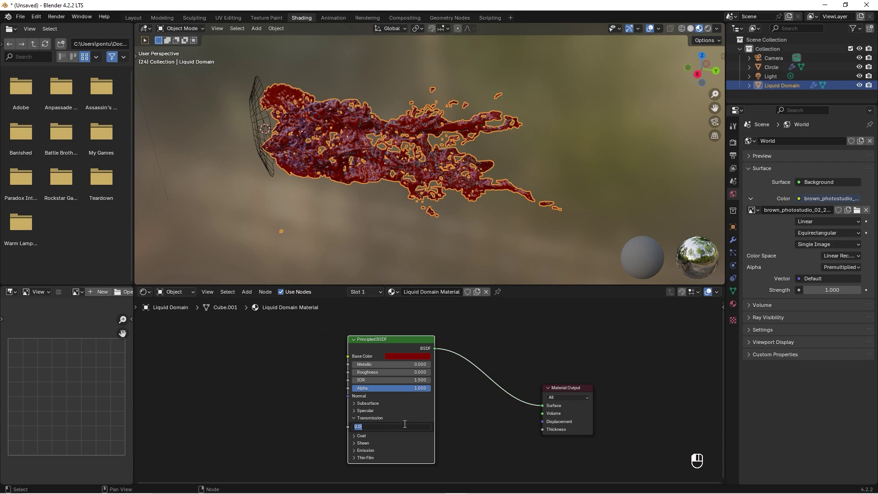
type(".9")
key("Return")
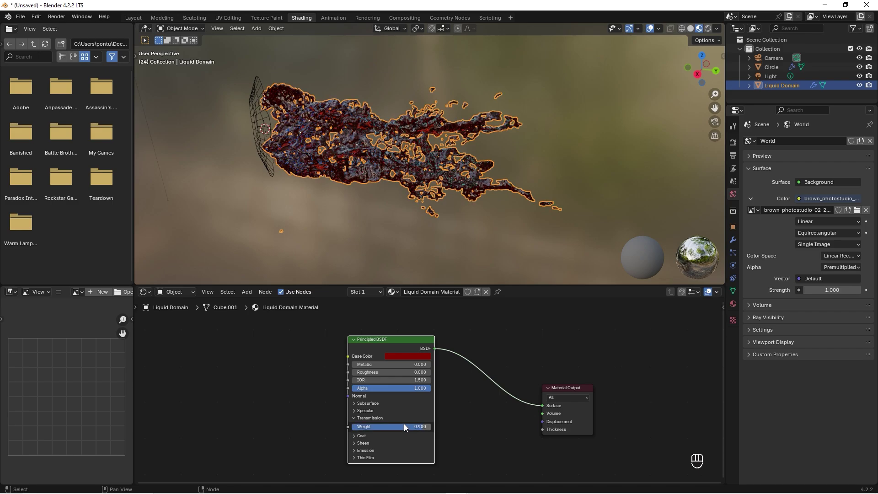
key("shift+a")
key("BackSpace")
key("BackSpace")
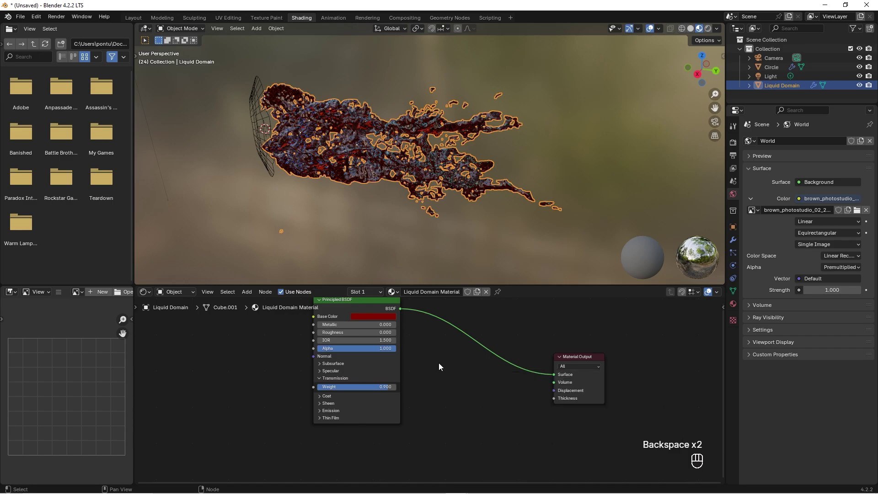
- Add a Volume Scatter node between the Principled BSDF and the Material Output
key("shift+a")
type("vo")
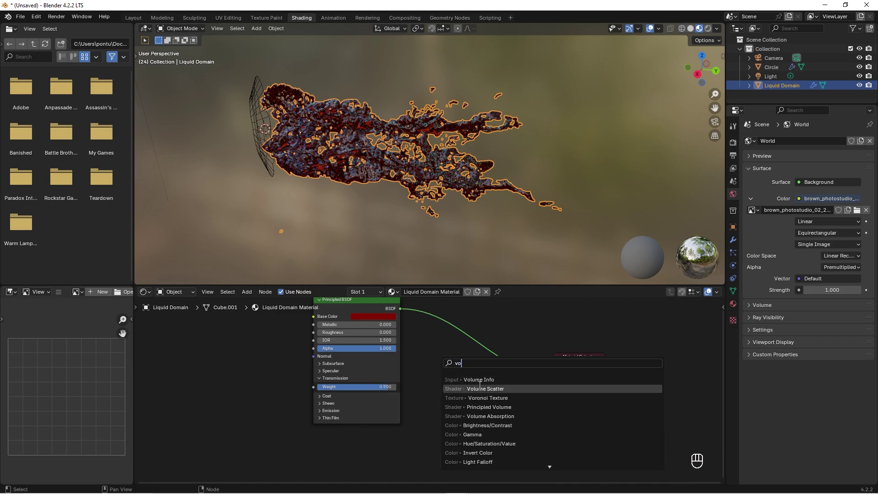
left_click(498, 389)
left_click(455, 396)
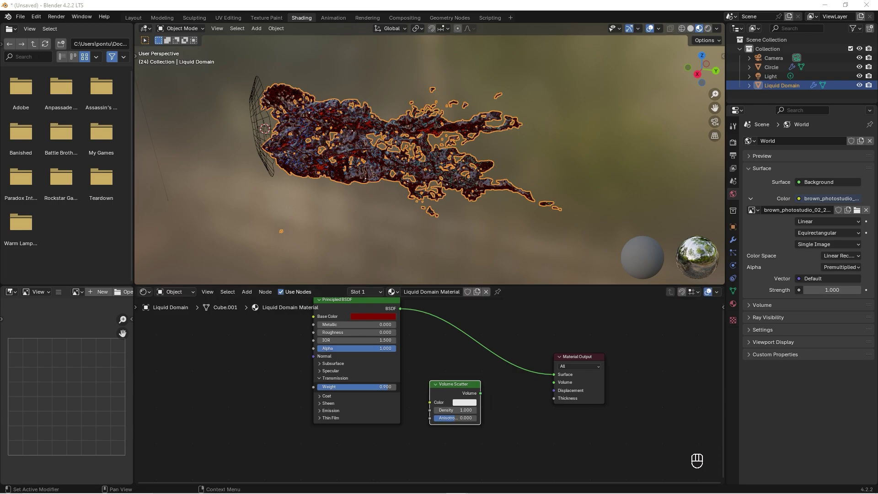
- Set the Volume Scatter's Color to hex E7473B and connect its output to the Material Output's Volume input
left_click(464, 402)
left_click(481, 370)
type("E7473B")
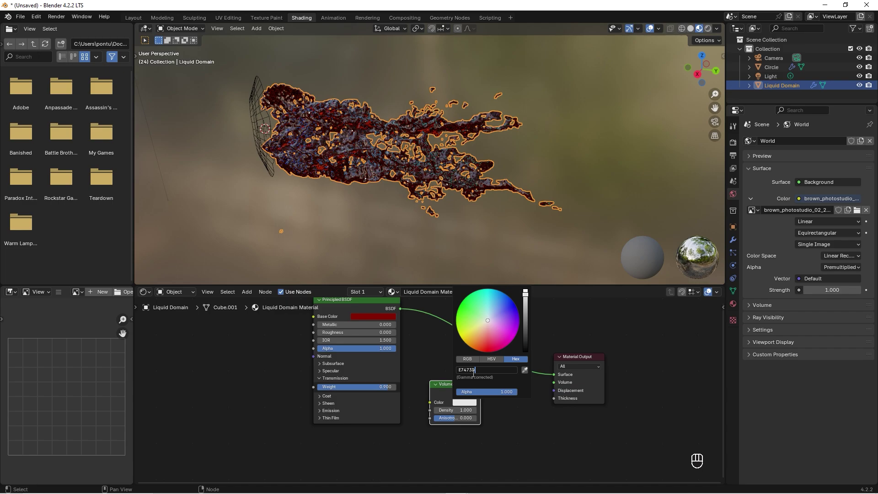
key("Return")
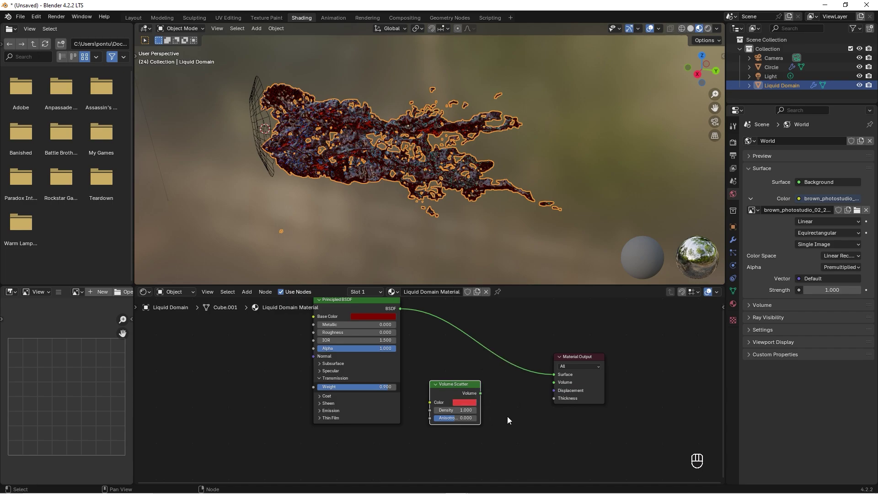
left_click_drag(480, 393, 554, 382)
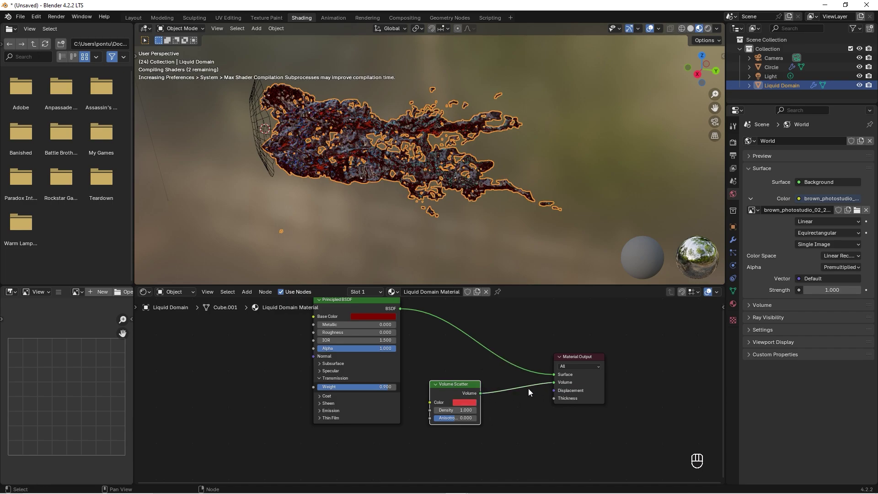
- Set the Volume Scatter's Density to 20, then render frame 24 and dismiss the render window
left_click(459, 410)
type("20")
key("Return")
left_click(535, 412)
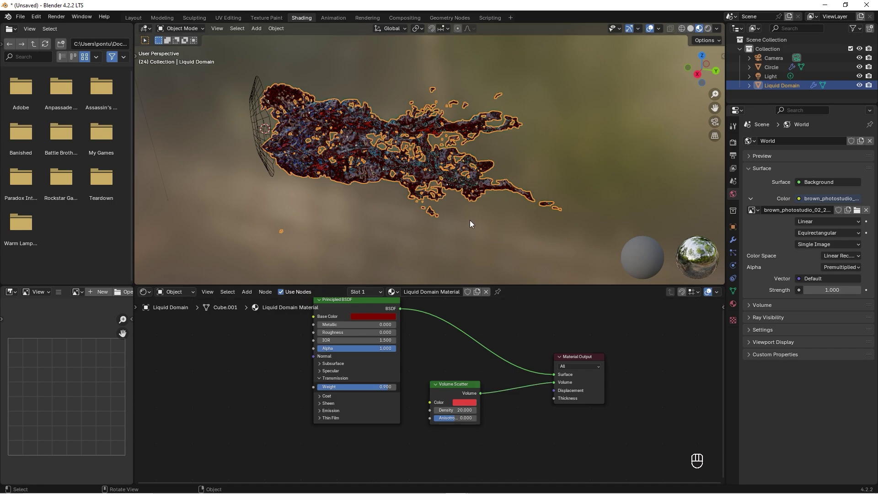
key("F12")
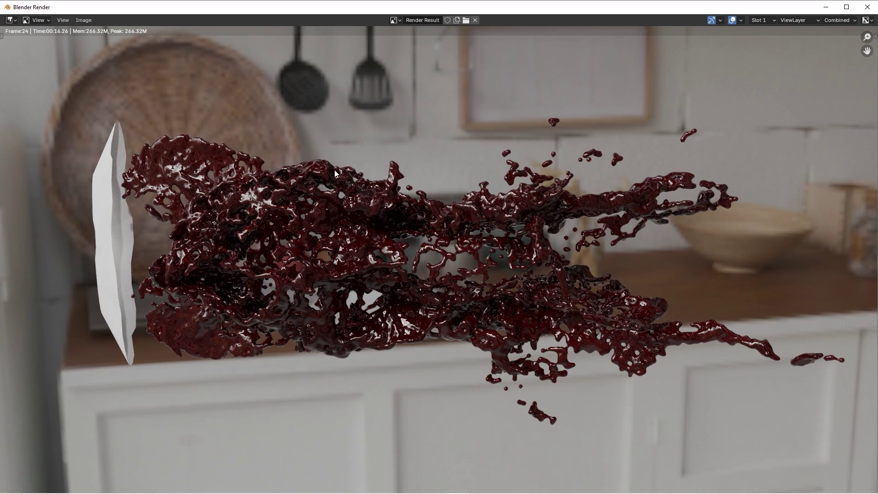
key("Escape")
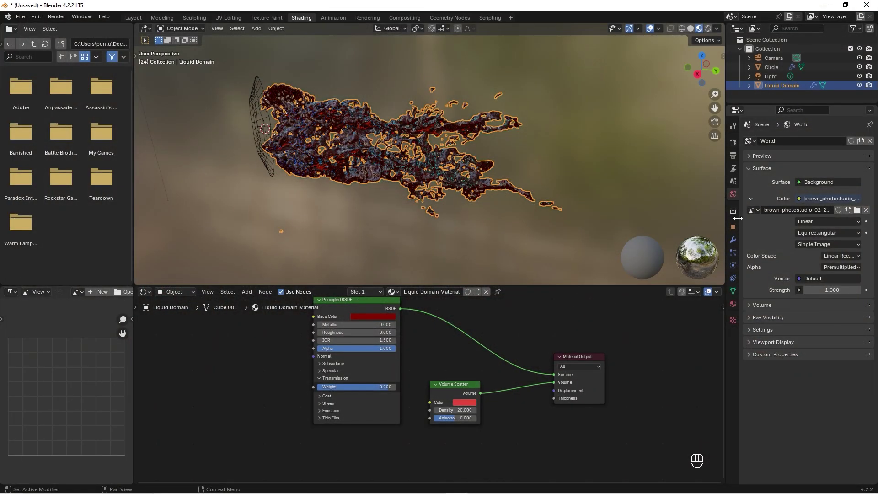
- Add a Smooth modifier to the Liquid Domain and deselect the object
left_click(734, 239)
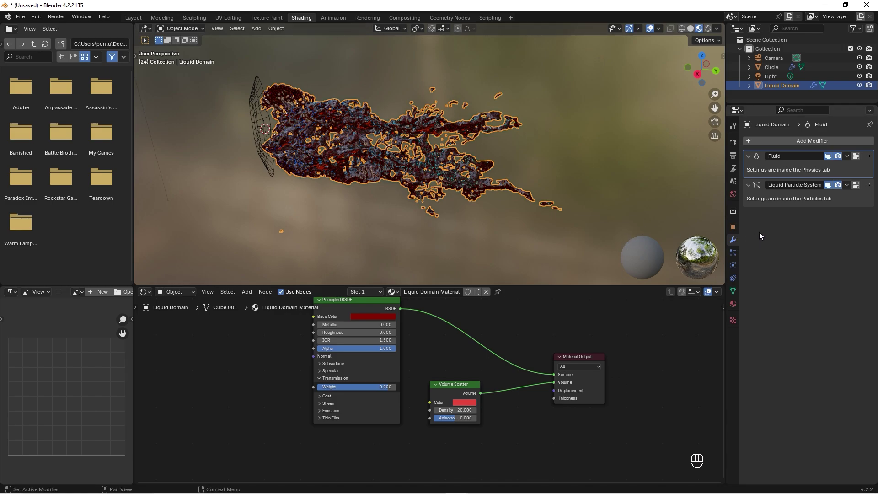
left_click(807, 142)
left_click(773, 139)
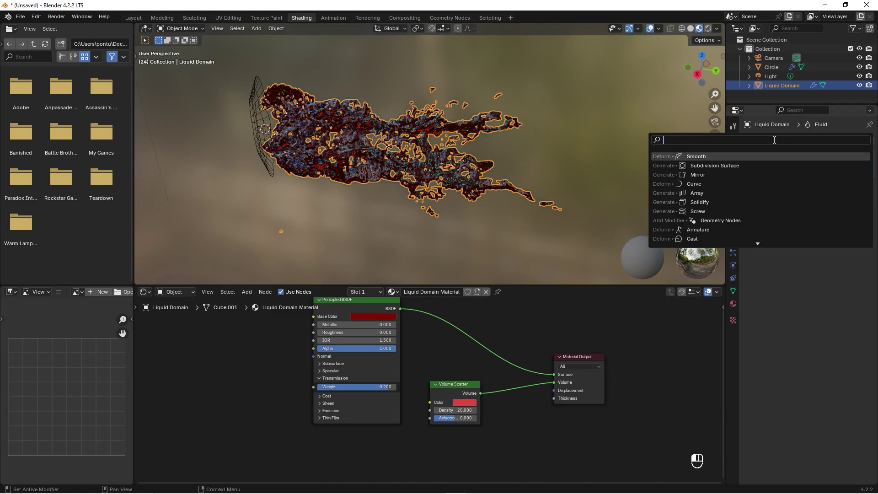
left_click(700, 156)
left_click(410, 157)
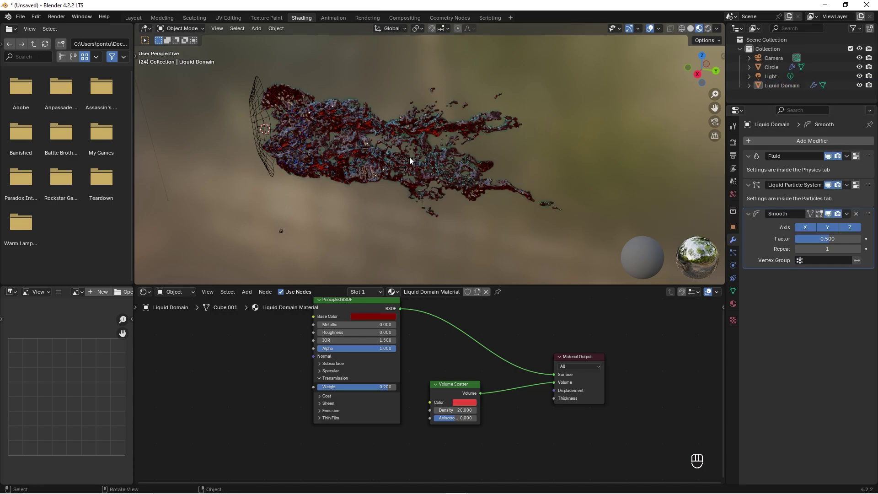
- Return to the Layout workspace with Material Preview shading, then render frame 24 and close the render window
left_click(133, 18)
left_click(699, 28)
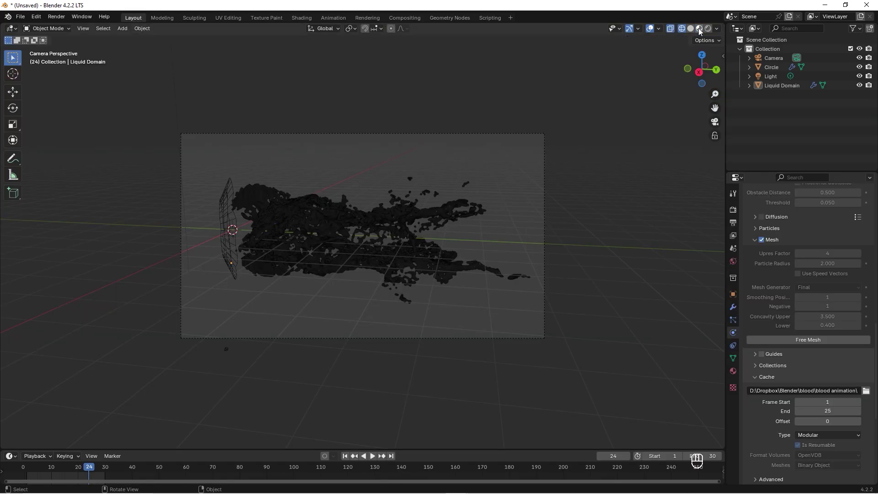
key("F12")
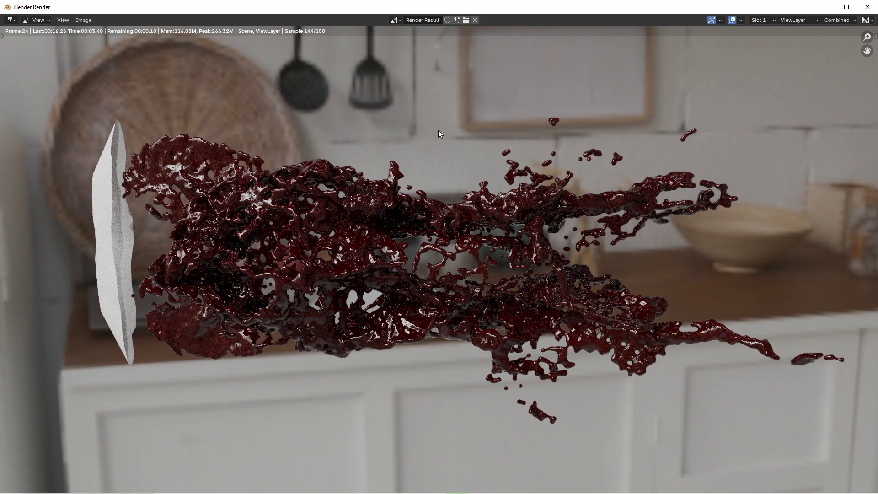
left_click(869, 7)
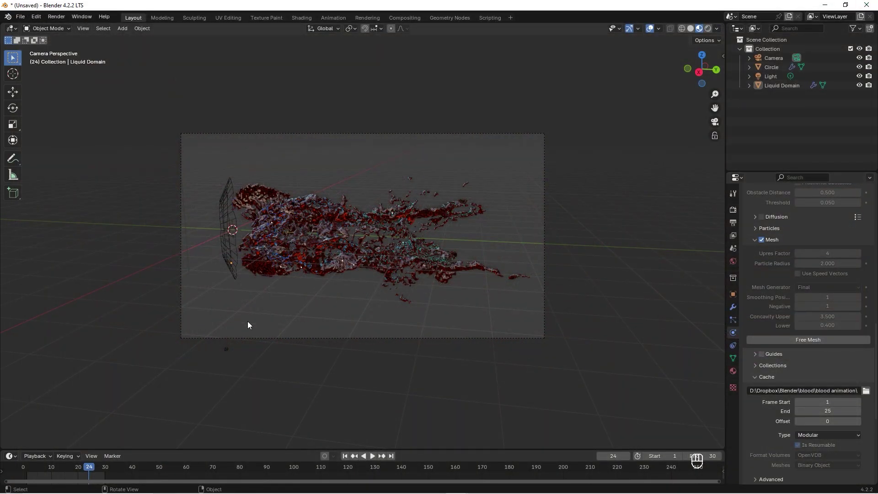
- Select the Liquid Domain, free its baked simulation data and set Resolution Divisions to 256
left_click(227, 350)
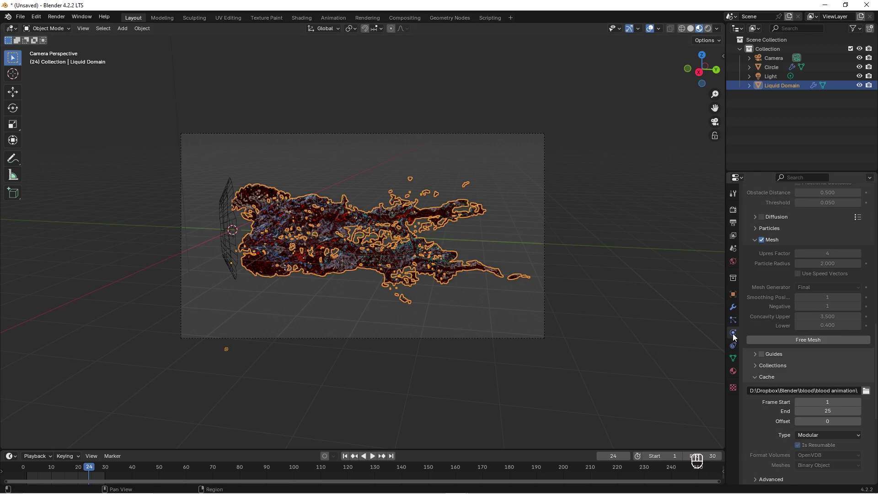
scroll(814, 324, "up", 20)
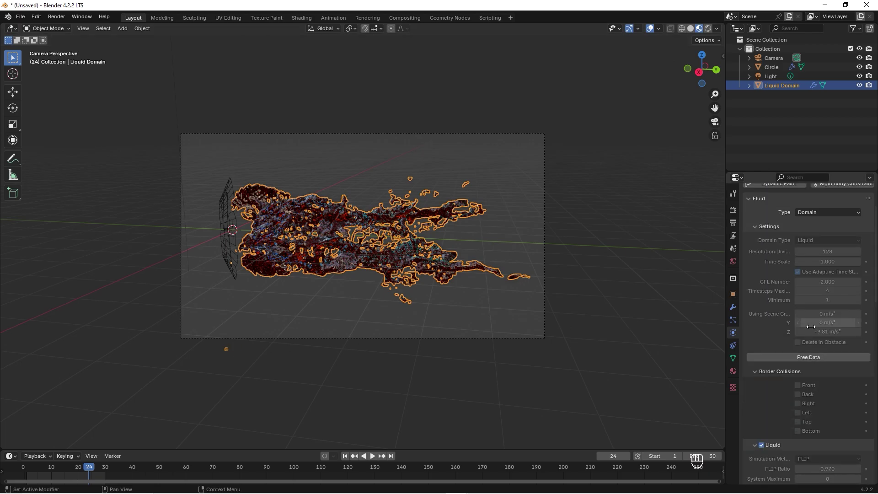
left_click(806, 358)
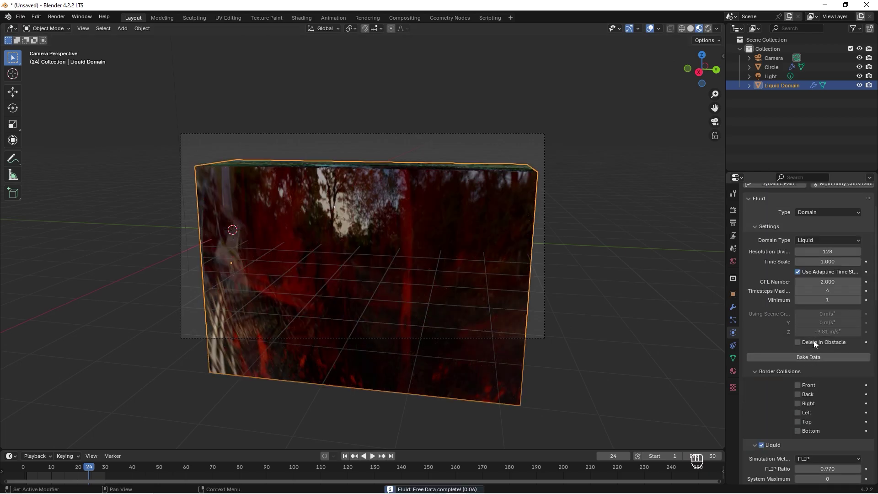
left_click(831, 253)
type("256")
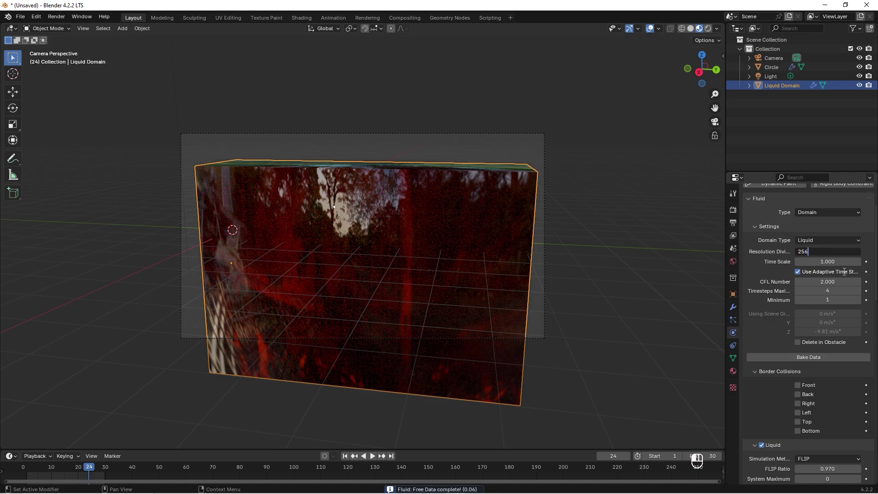
key("Return")
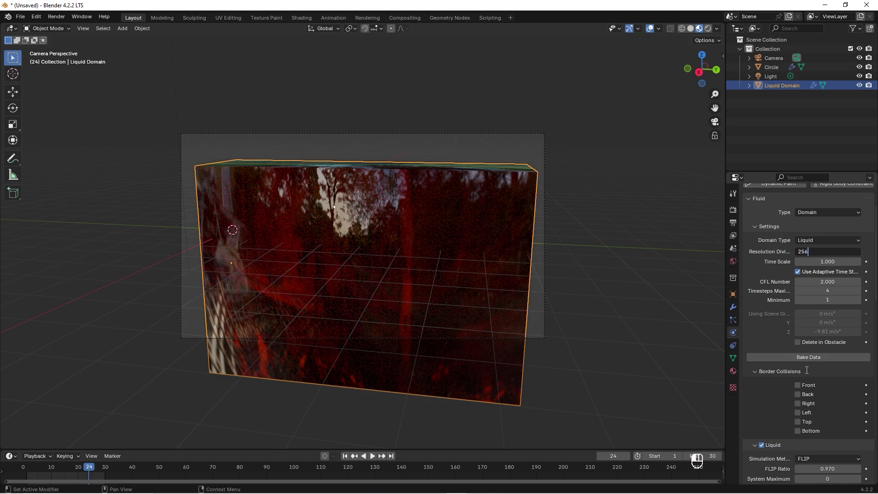
- Bake the Liquid Domain's simulation data, check the particles in Wireframe shading and restore Material Preview shading
left_click(809, 357)
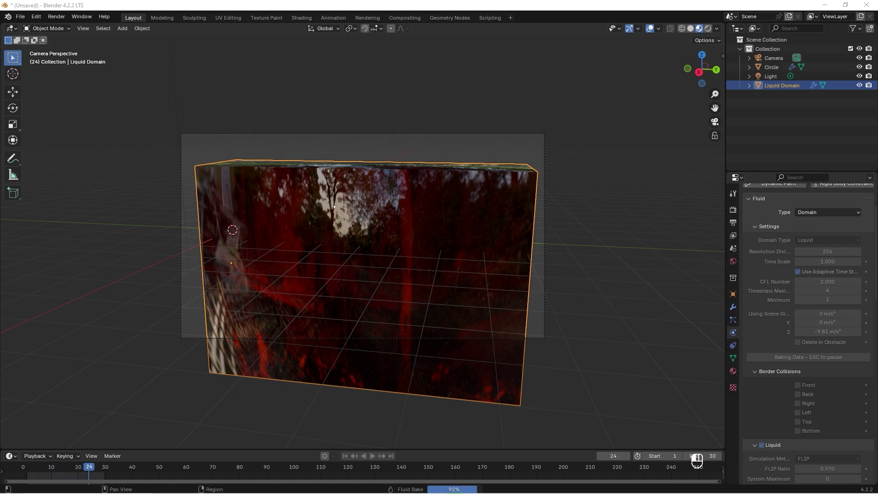
left_click(630, 268)
left_click(501, 215)
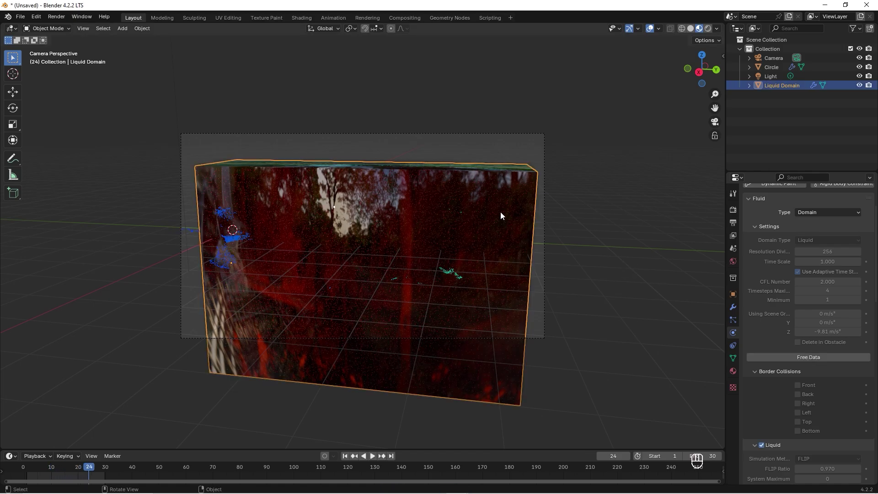
left_click(682, 29)
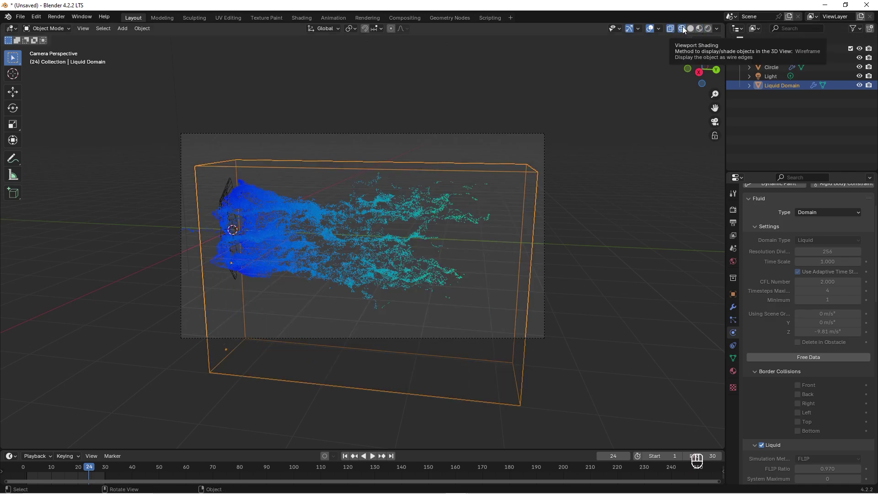
left_click(700, 28)
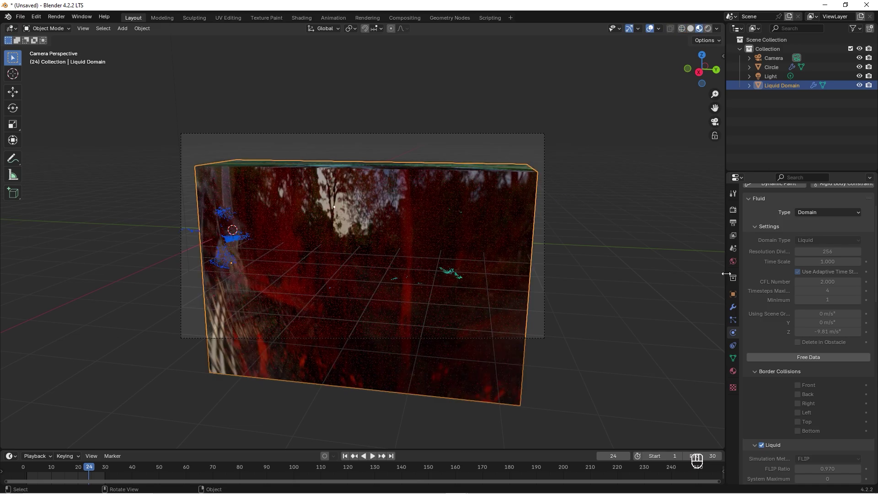
- Set the Liquid Domain's viewport Display As option to Wire in its object properties
left_click(733, 295)
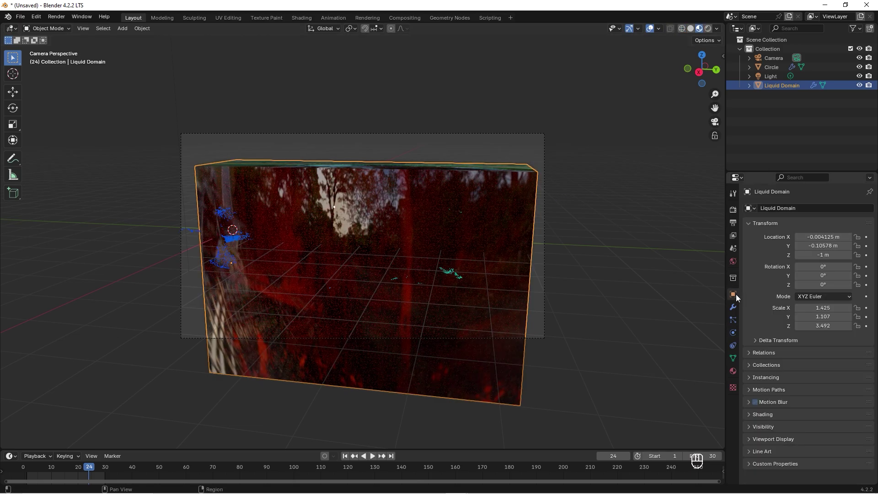
left_click(773, 439)
scroll(805, 362, "down", 5)
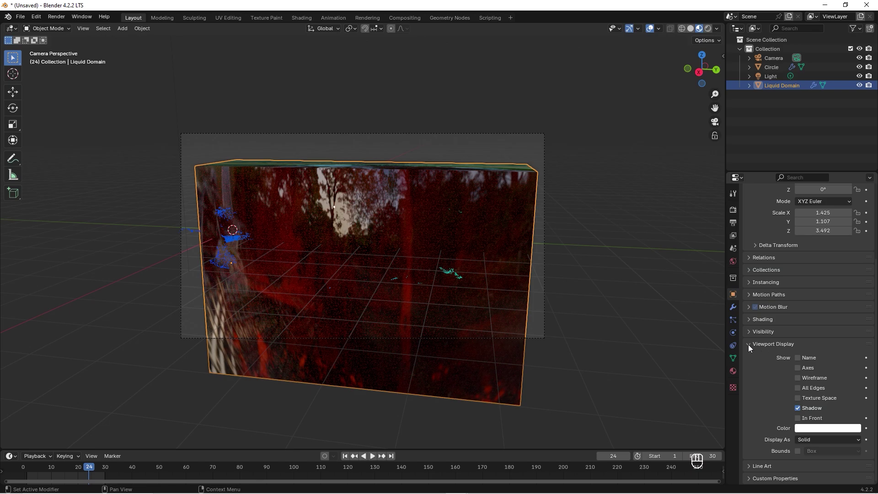
left_click(809, 440)
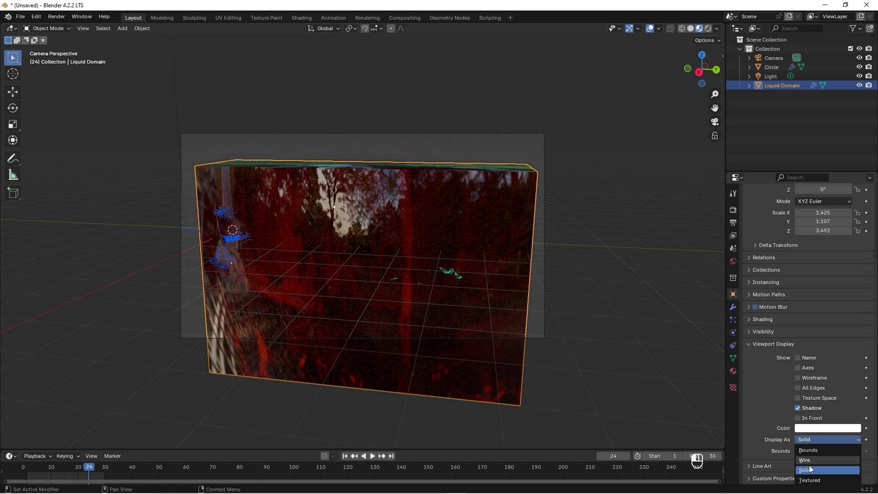
left_click(805, 461)
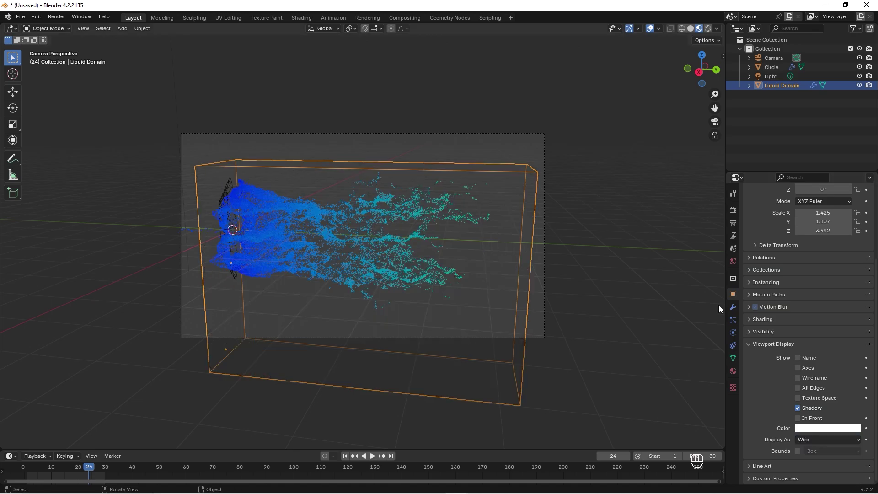
- Deselect the domain, play and scrub the baked simulation, stop at frame 24 and examine the particle splash up close
left_click(572, 285)
key("space")
left_click(46, 469)
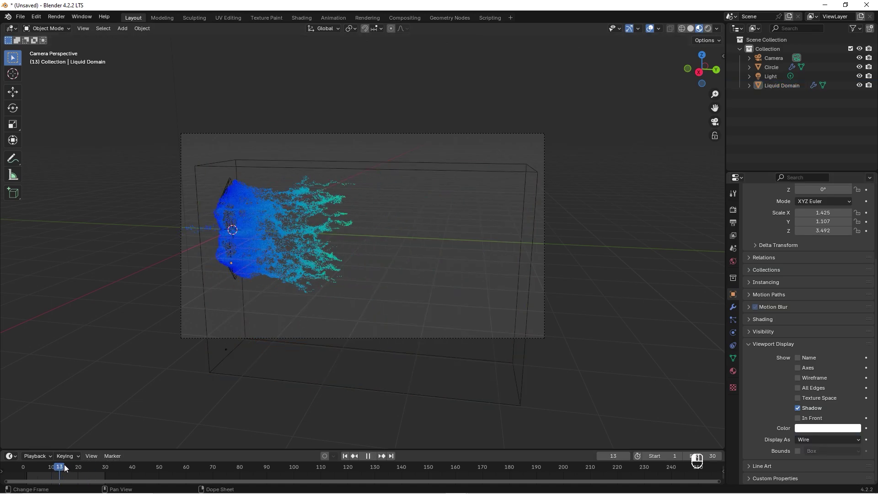
left_click(90, 468)
key("space")
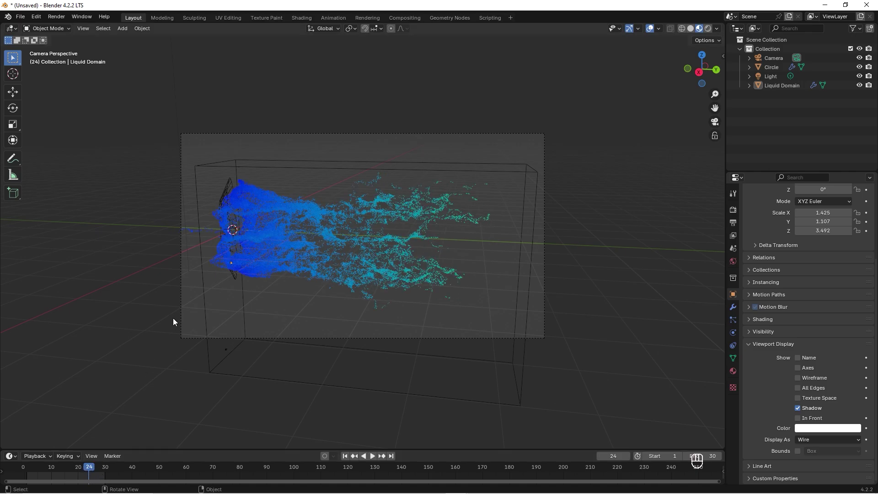
scroll(189, 303, "down", 2)
mouse_move(232, 280)
middle_mouse_down()
mouse_move(257, 265)
mouse_move(272, 269)
mouse_move(242, 272)
middle_mouse_up()
scroll(303, 247, "up", 5)
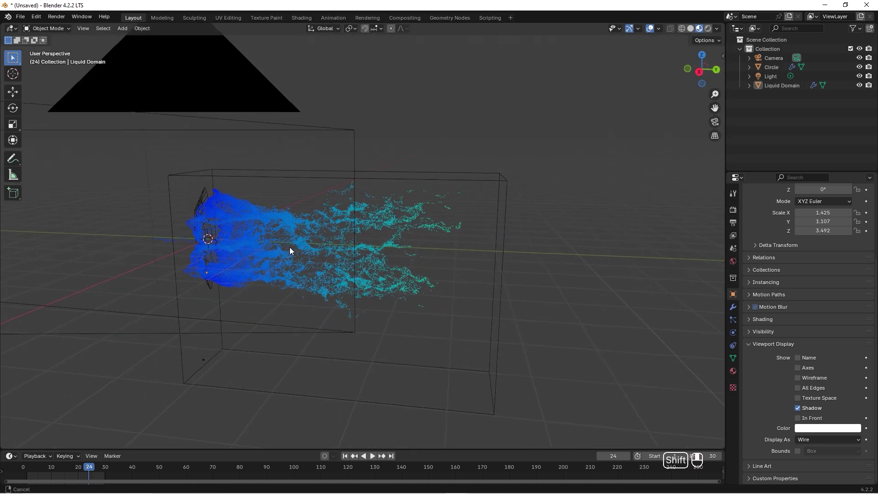
scroll(314, 257, "down", 3)
mouse_move(314, 257)
middle_mouse_down()
mouse_move(342, 258)
mouse_move(286, 235)
mouse_move(326, 251)
mouse_move(382, 257)
mouse_move(322, 256)
mouse_move(316, 265)
middle_mouse_up()
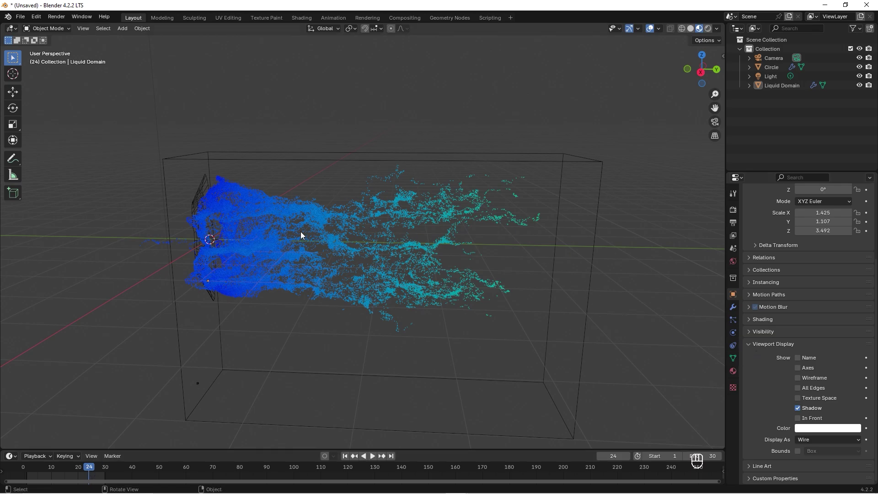
- Select the Liquid Domain and set its fluid cache Frame Start to 24
left_click(734, 333)
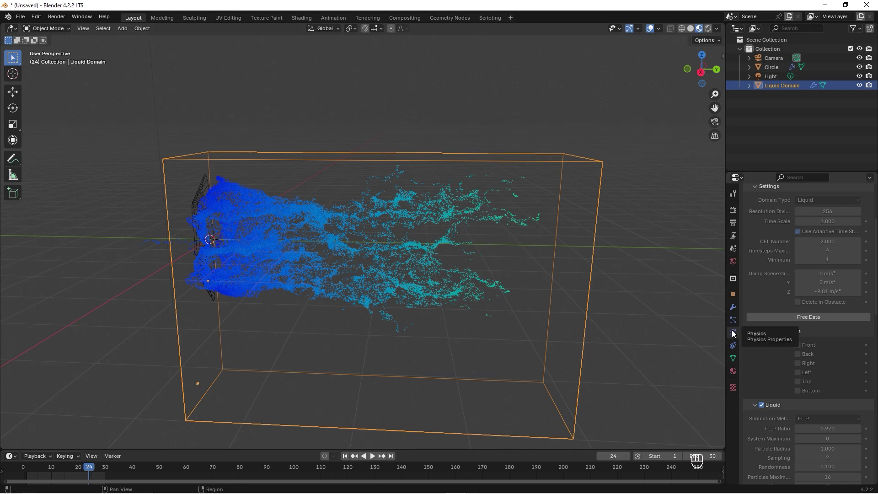
scroll(797, 319, "down", 10)
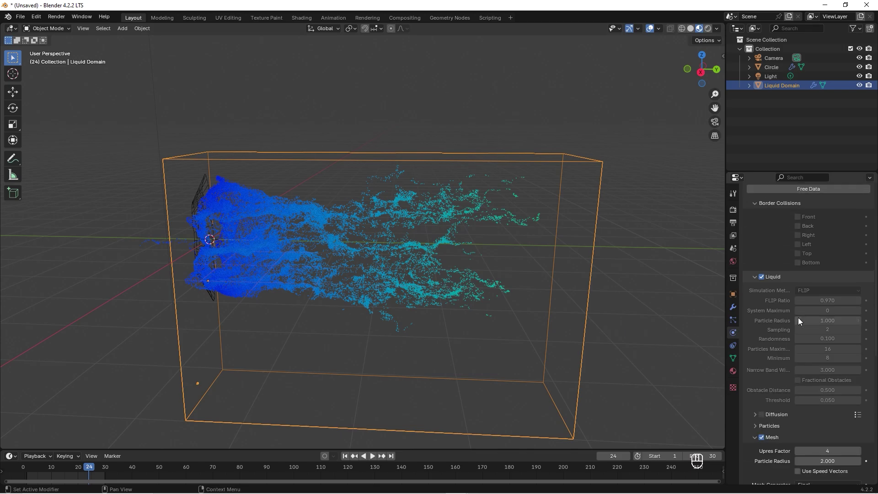
scroll(798, 318, "down", 7)
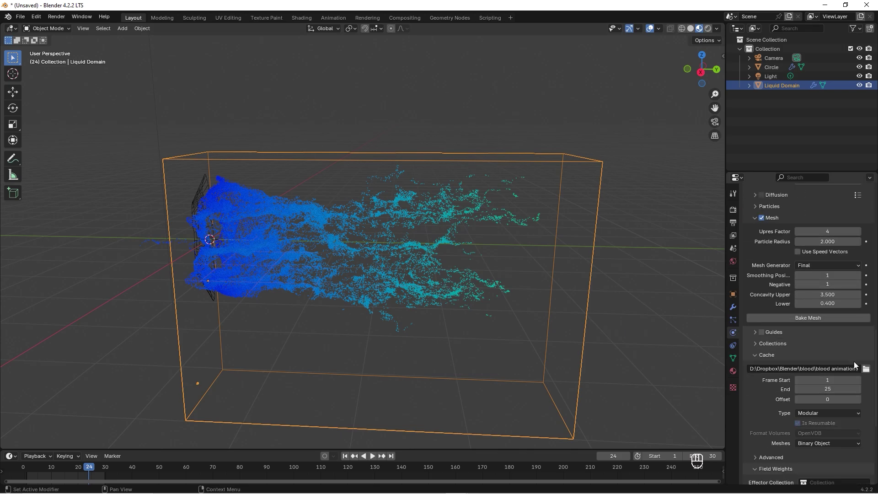
left_click(822, 381)
type("24")
key("Return")
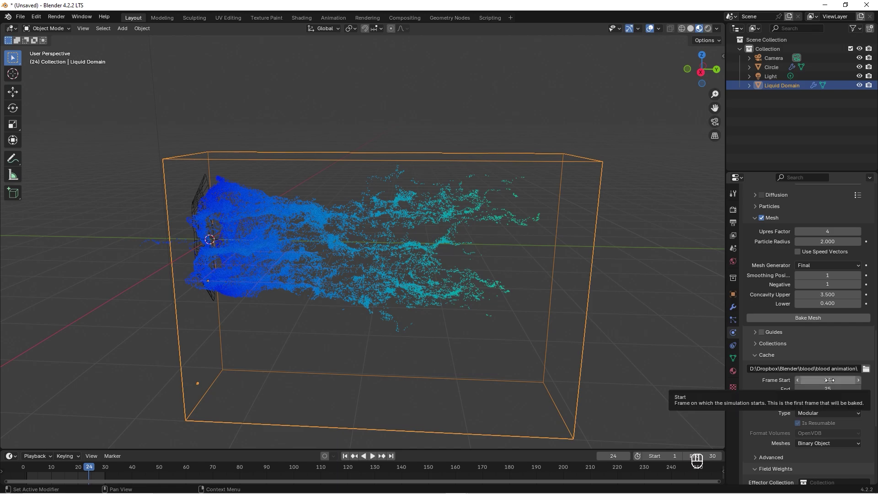
- Bake the Liquid Domain's fluid mesh, deselect the domain and render frame 24
left_click(816, 319)
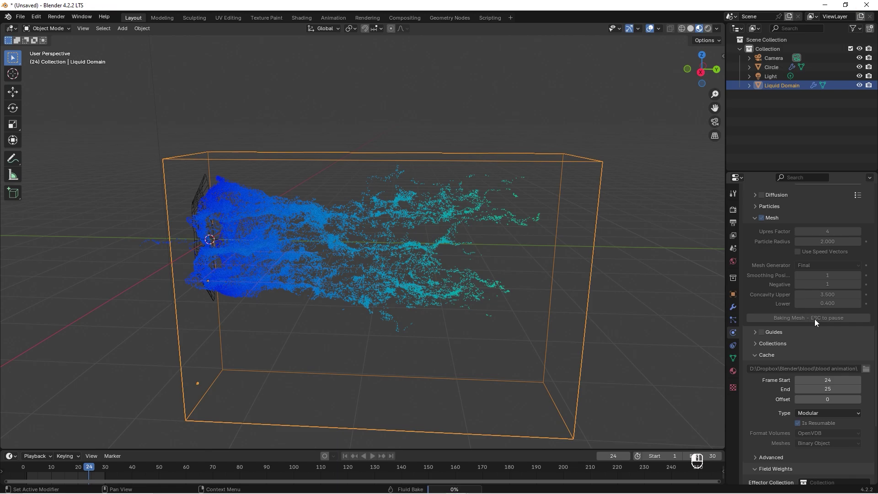
left_click(552, 270)
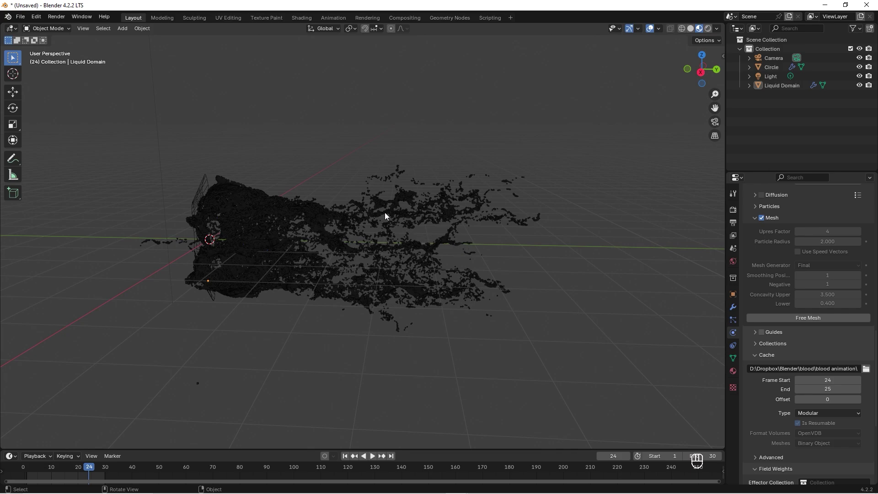
key("F12")
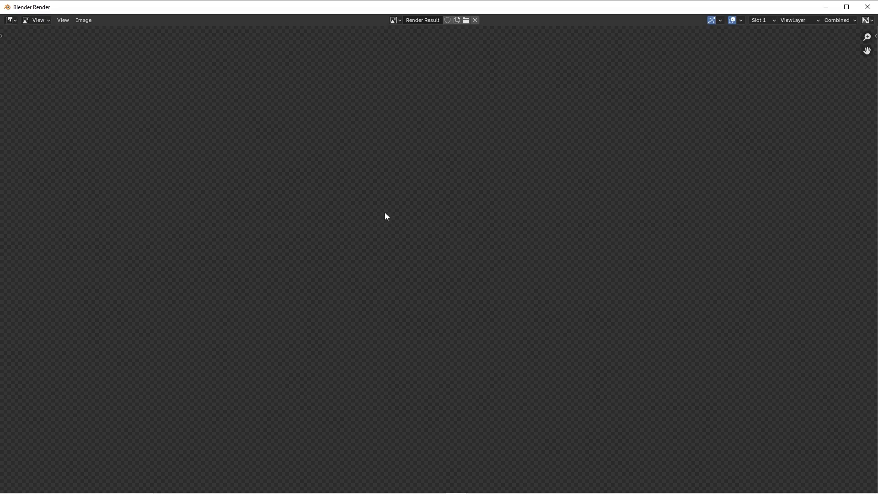